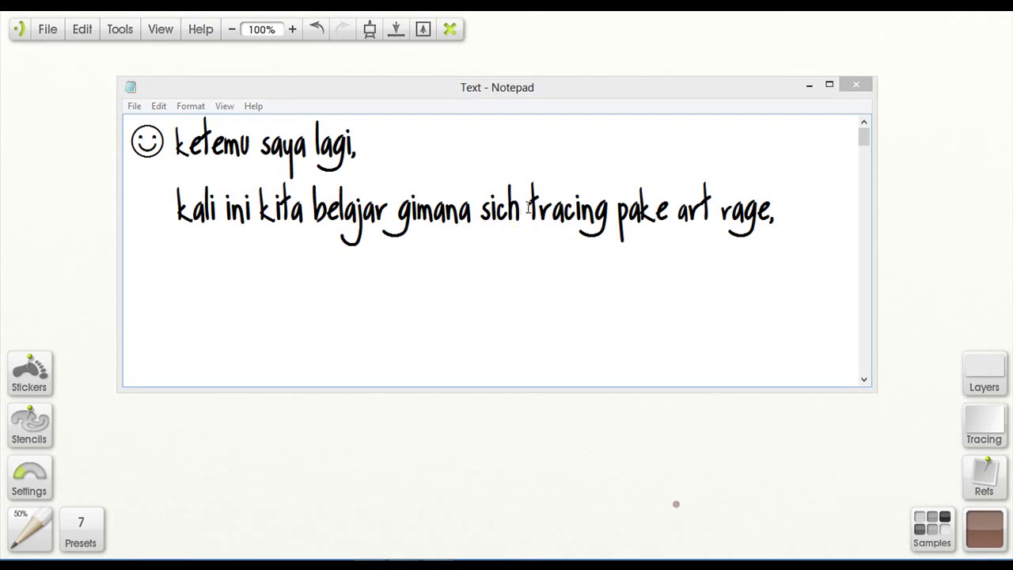
- Write notes on importing the image via File > Import Image File (Ctrl+I) and adjusting its opacity
{"action": "left_click_drag", "start_coordinate": [678, 209], "coordinate": [772, 220]}
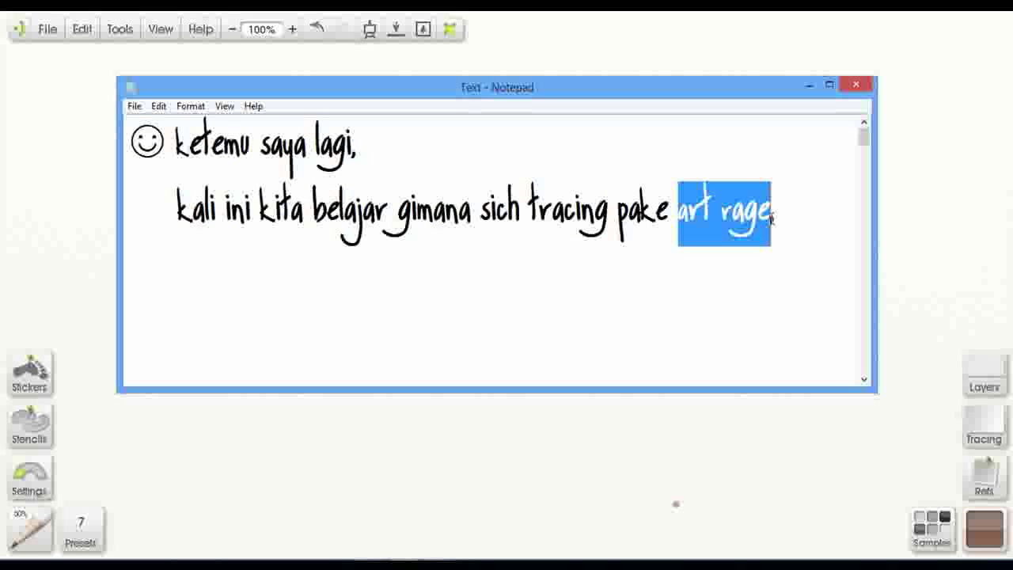
{"action": "left_click", "coordinate": [763, 314]}
{"action": "type", "text": "☺ langsung aja buka filenya yg mo kita tracing file → import image file (ctrl + i) → pilih file gambar akan terbuka gambar di panel layer tuh, atur opacitynya"}
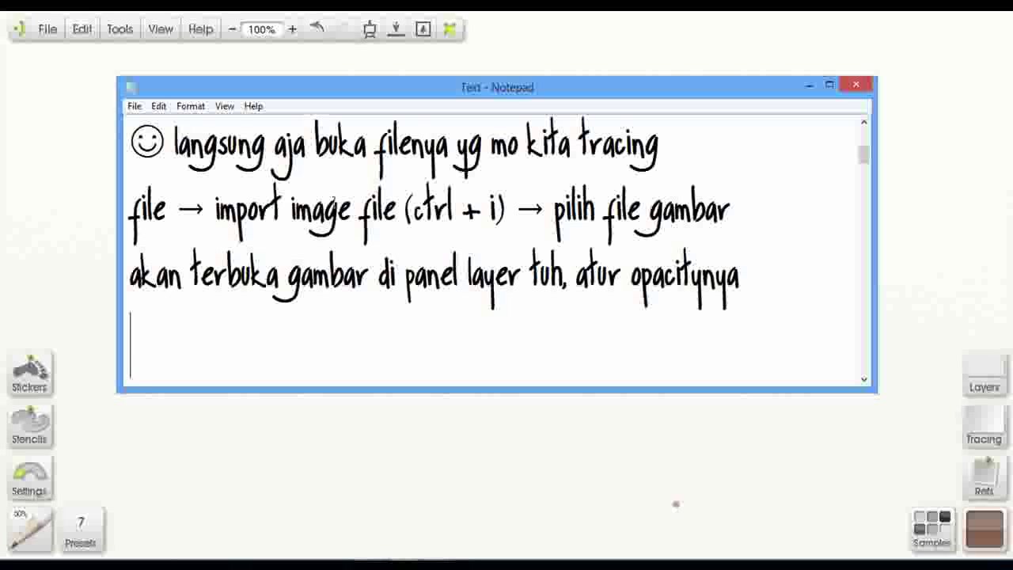
{"action": "left_click_drag", "start_coordinate": [215, 209], "coordinate": [507, 211]}
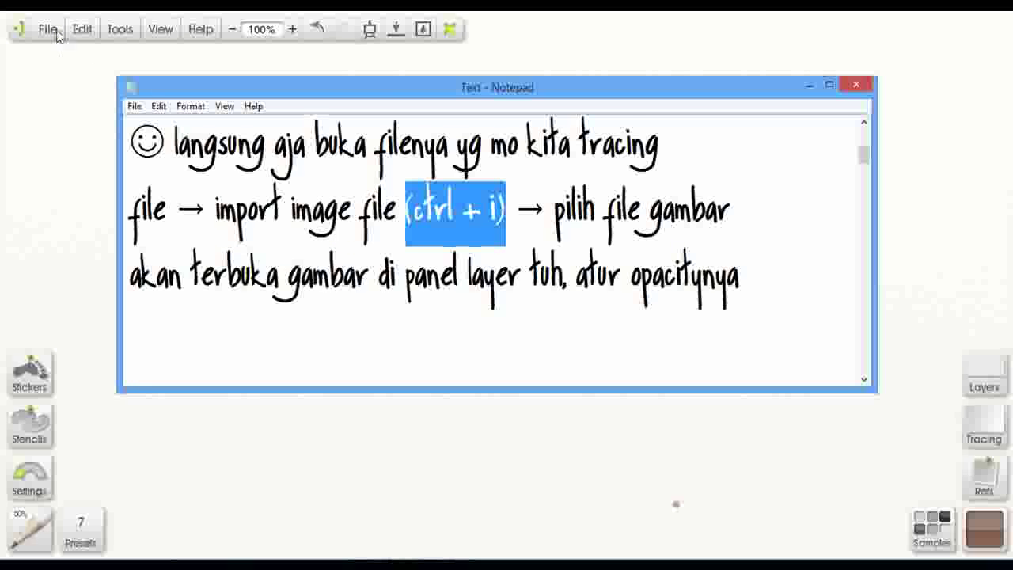
- Import the portrait photo from Documents > ArtRage Paintings onto the ArtRage canvas
{"action": "left_click", "coordinate": [47, 30]}
{"action": "left_click", "coordinate": [68, 65]}
{"action": "left_click", "coordinate": [337, 277]}
{"action": "double_click", "coordinate": [444, 204]}
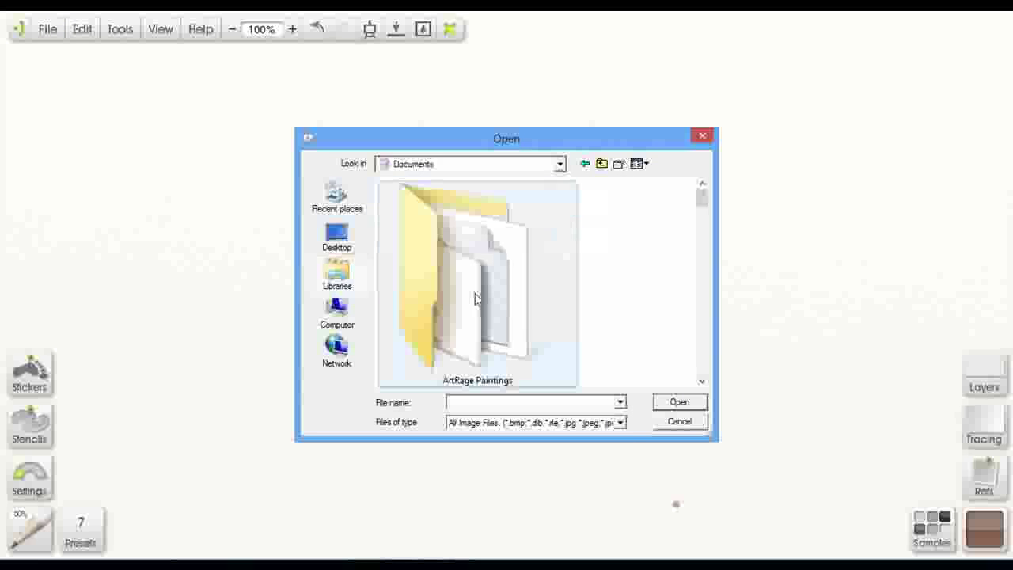
{"action": "double_click", "coordinate": [475, 298]}
{"action": "double_click", "coordinate": [481, 364]}
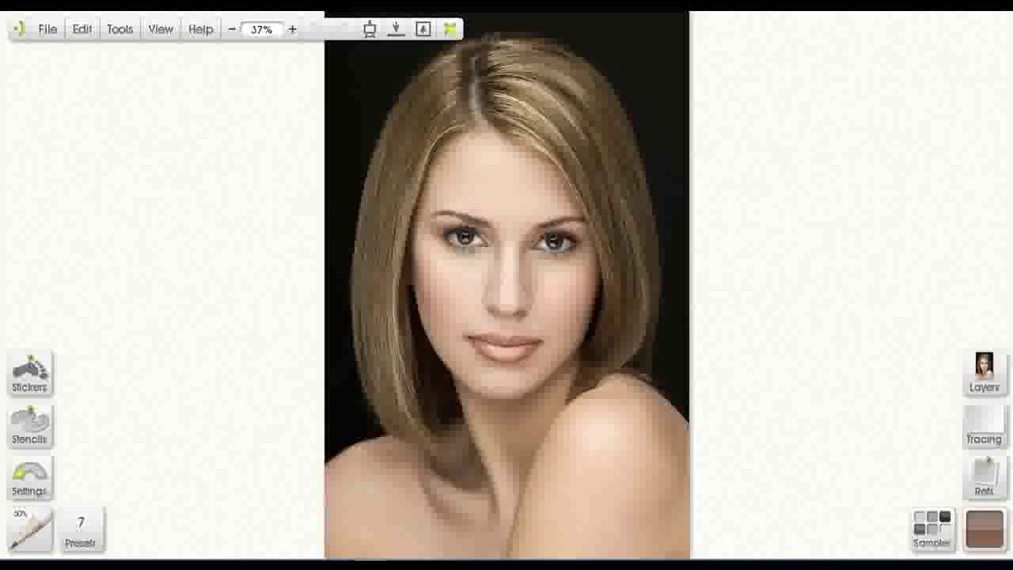
- Continue the Notepad notes and highlight the tracing option text
{"action": "key", "text": "alt+Tab"}
{"action": "left_click", "coordinate": [150, 313]}
{"action": "key", "text": "Down"}
{"action": "key", "text": "Down"}
{"action": "key", "text": "Down"}
{"action": "key", "text": "Down"}
{"action": "key", "text": "Down"}
{"action": "mouse_move", "coordinate": [217, 211]}
{"action": "left_mouse_down"}
{"action": "mouse_move", "coordinate": [614, 221]}
{"action": "mouse_move", "coordinate": [711, 238]}
{"action": "left_mouse_up"}
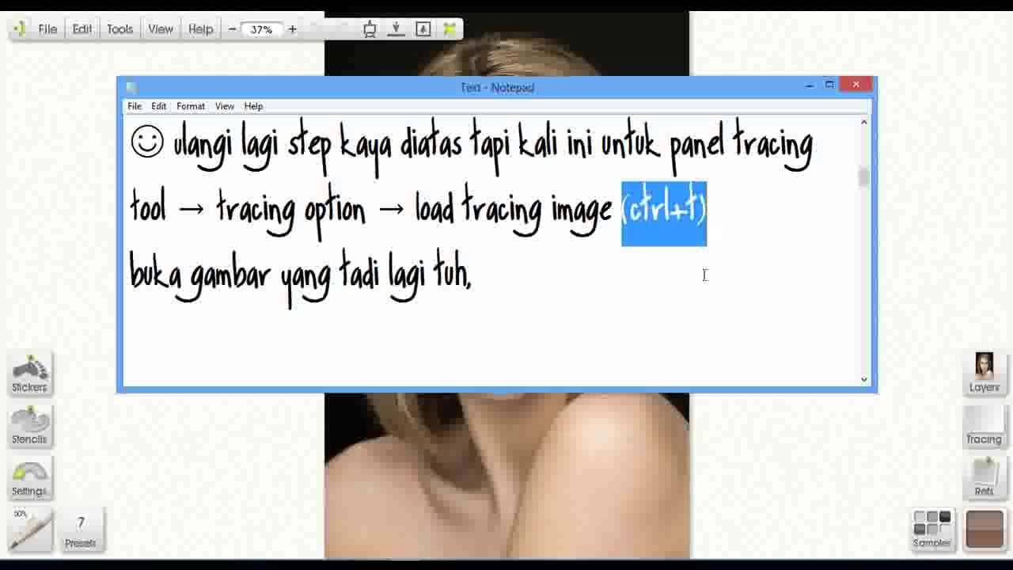
- Load the Ibunya Anak-anak portrait from ArtRage Paintings as the tracing image and show the Layers panel
{"action": "left_click", "coordinate": [120, 29]}
{"action": "left_click", "coordinate": [387, 141]}
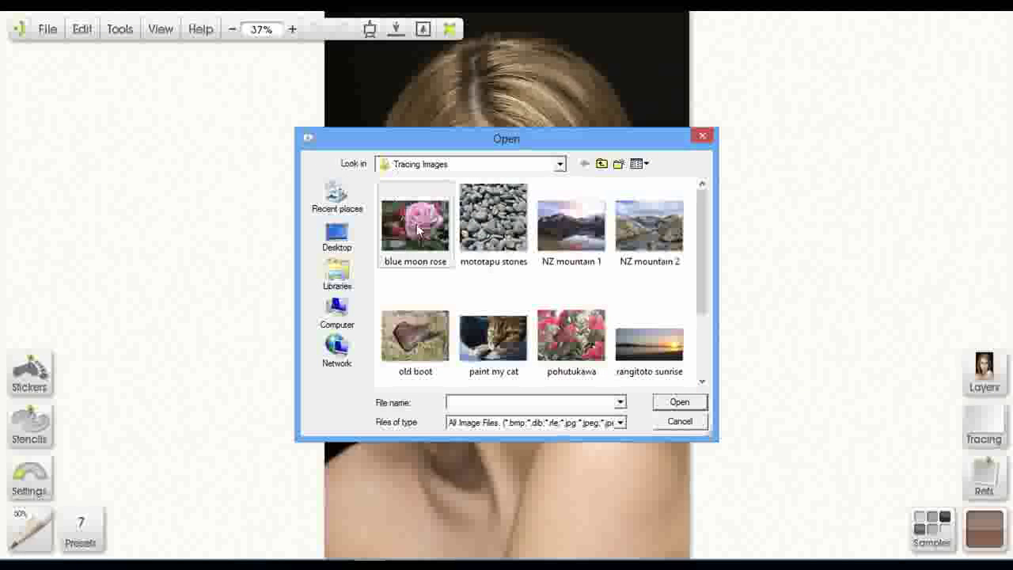
{"action": "left_click", "coordinate": [345, 287]}
{"action": "double_click", "coordinate": [446, 211]}
{"action": "double_click", "coordinate": [506, 316]}
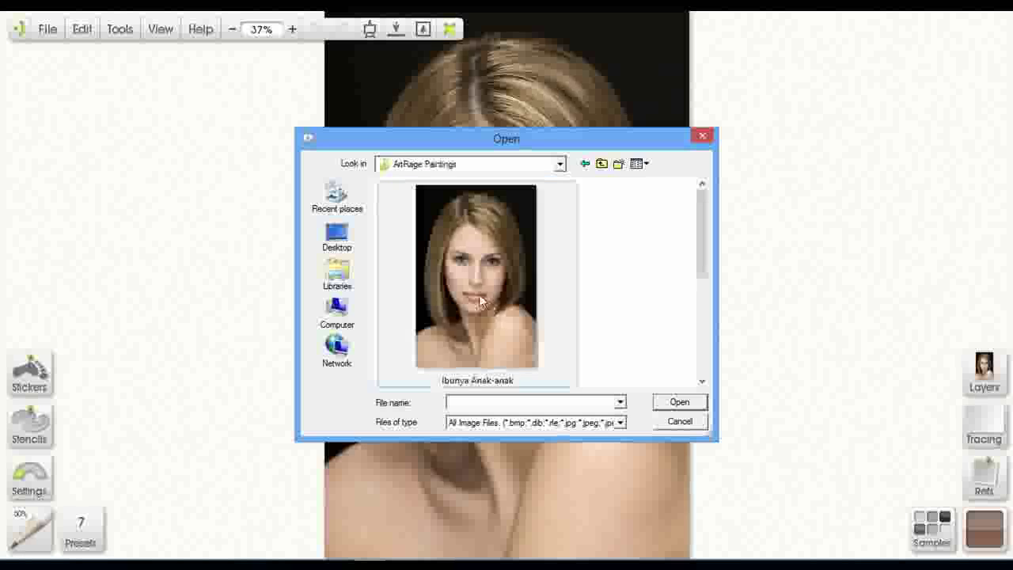
{"action": "left_click", "coordinate": [475, 303]}
{"action": "left_click", "coordinate": [161, 29]}
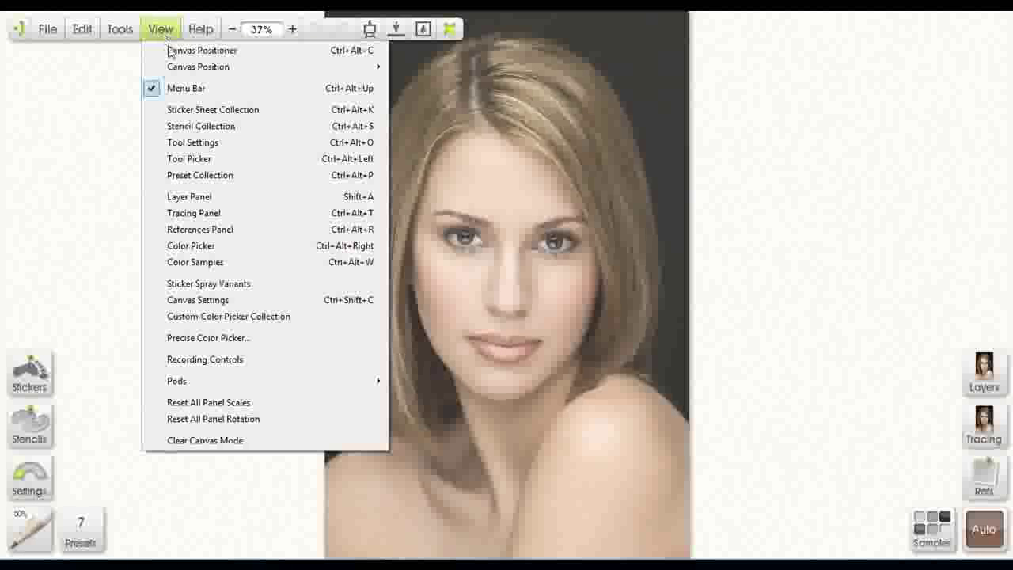
{"action": "left_click", "coordinate": [172, 197]}
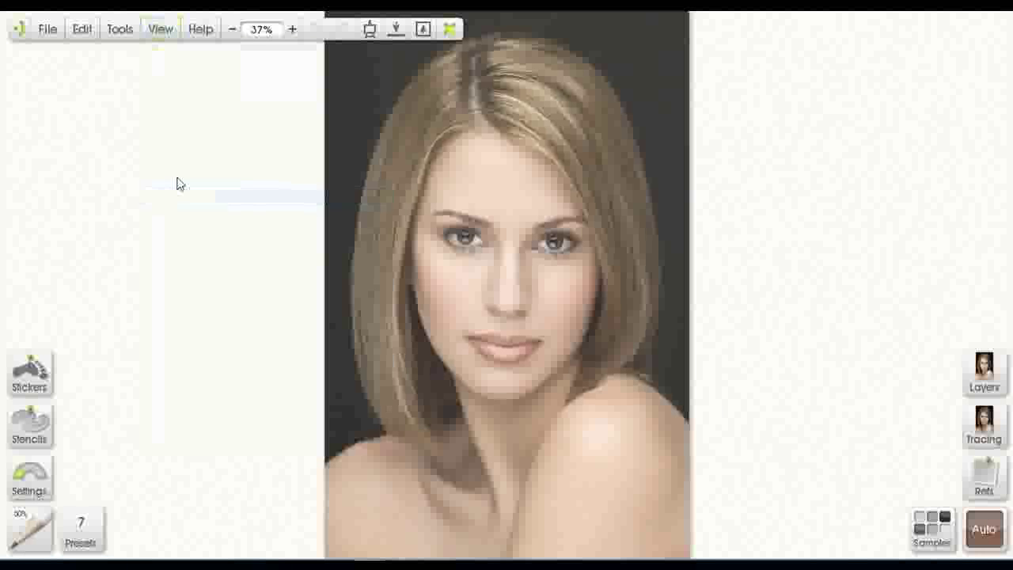
{"action": "left_click", "coordinate": [161, 29]}
- Dock the Trace panel beneath Layers and set the photo layer's opacity to 40%
{"action": "left_click", "coordinate": [170, 210]}
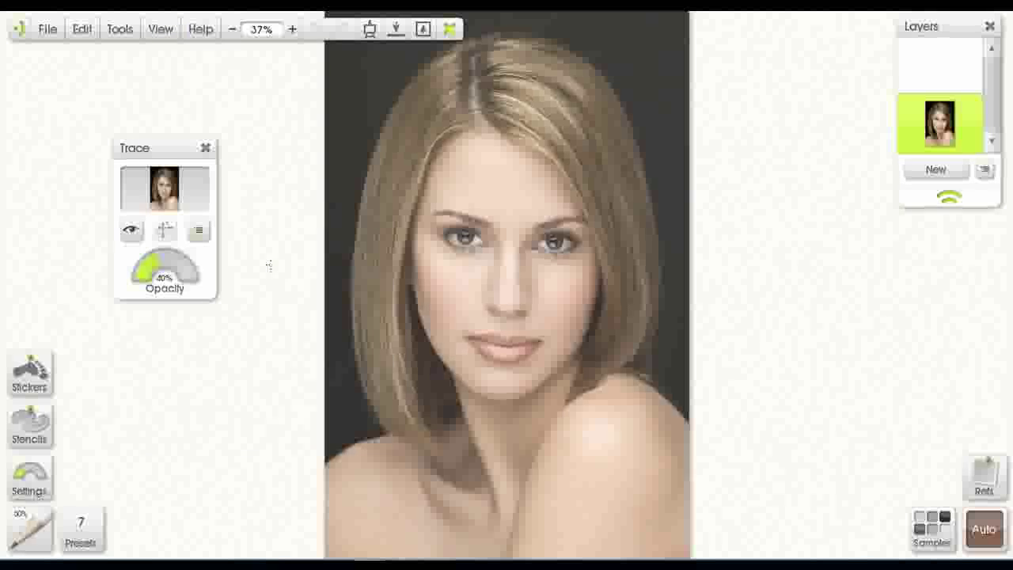
{"action": "mouse_move", "coordinate": [166, 148]}
{"action": "left_mouse_down"}
{"action": "mouse_move", "coordinate": [870, 179]}
{"action": "mouse_move", "coordinate": [959, 226]}
{"action": "left_mouse_up"}
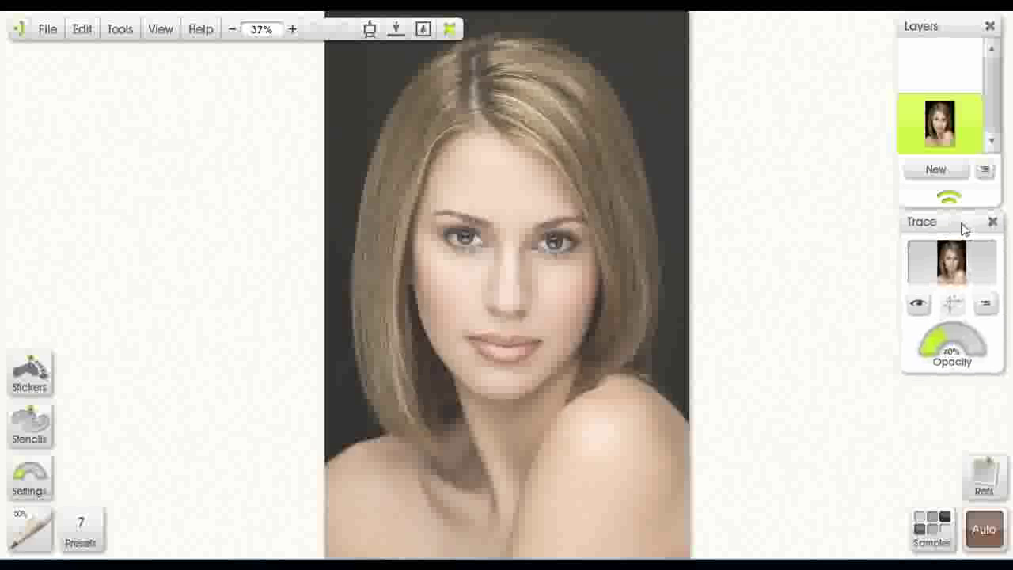
{"action": "left_click", "coordinate": [912, 145]}
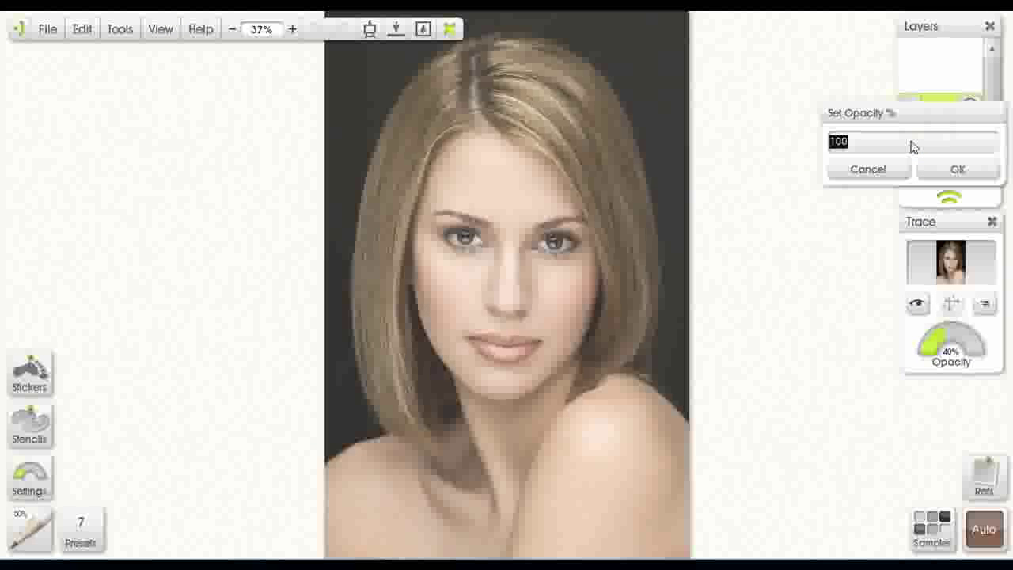
{"action": "type", "text": "40"}
{"action": "key", "text": "Return"}
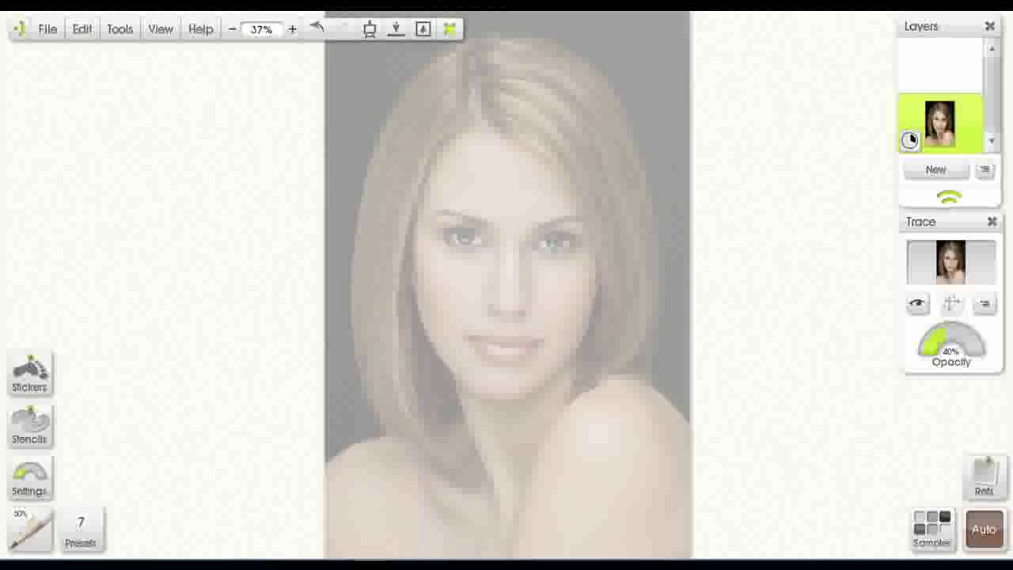
- Zoom the canvas to 200%, centre the eyes, then return to the Notepad notes
{"action": "left_click", "coordinate": [293, 29]}
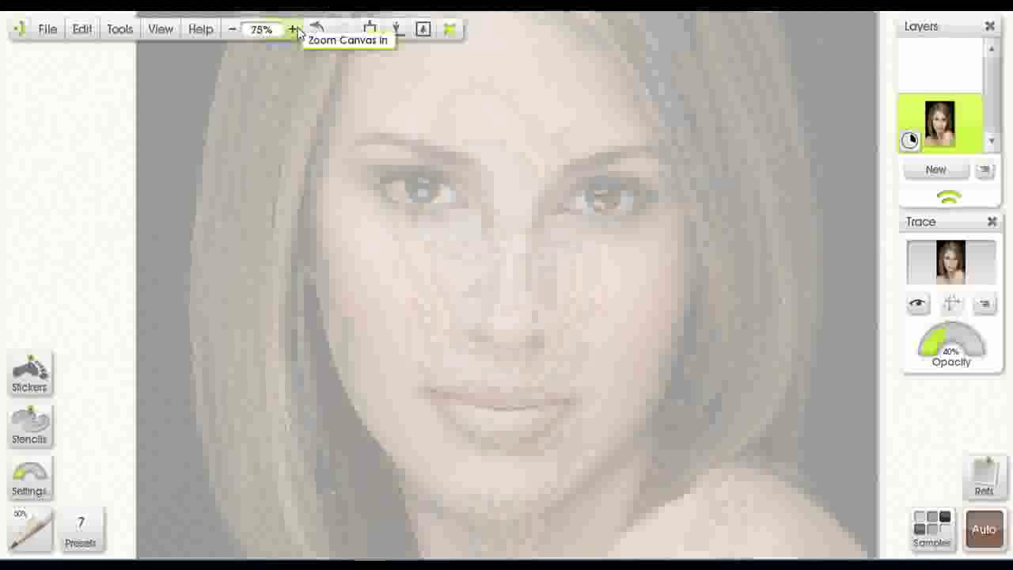
{"action": "left_click", "coordinate": [293, 29]}
{"action": "left_click", "coordinate": [293, 29]}
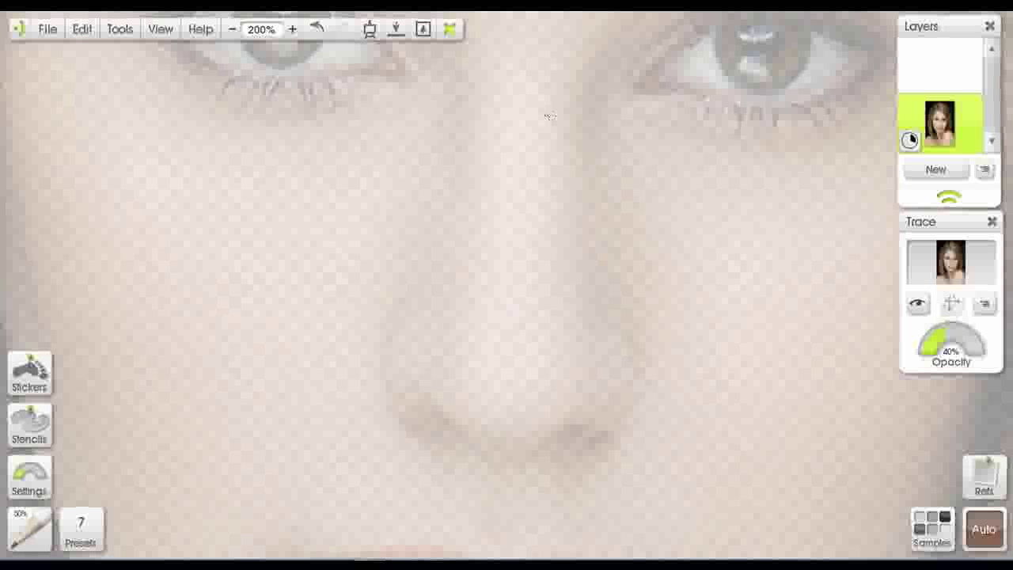
{"action": "left_click_drag", "start_coordinate": [539, 117], "coordinate": [661, 275]}
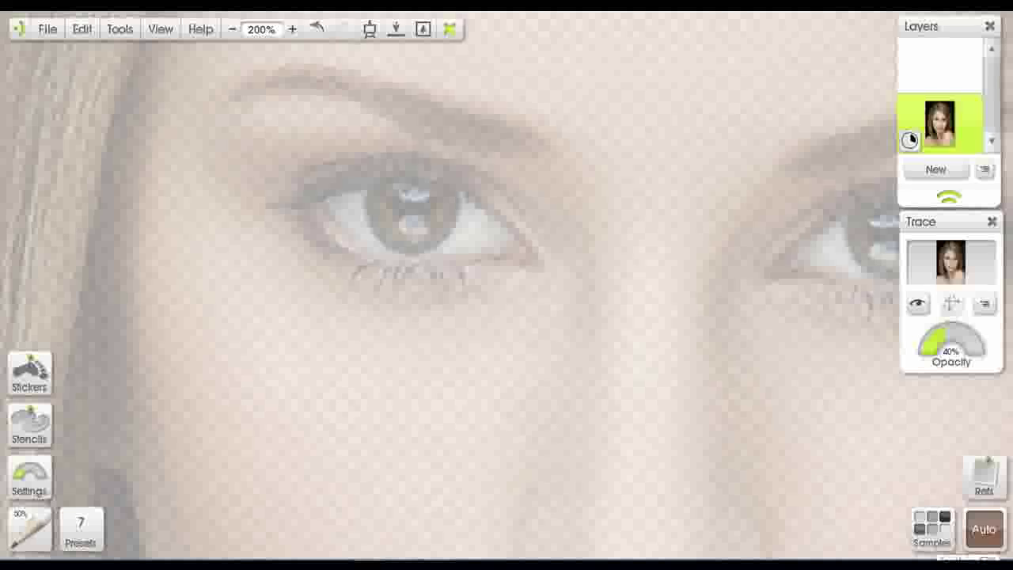
{"action": "left_click", "coordinate": [932, 522]}
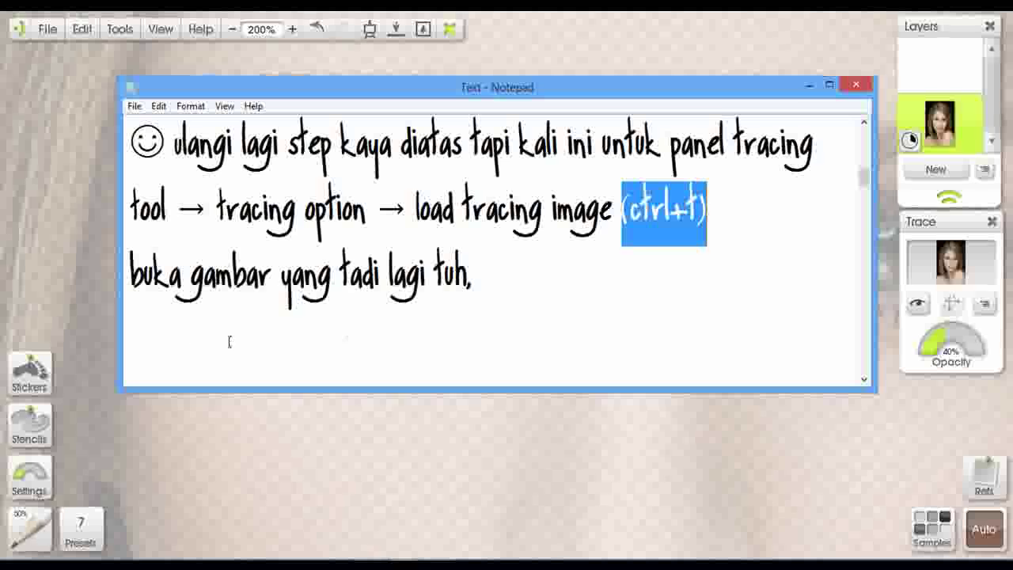
{"action": "left_click", "coordinate": [214, 343]}
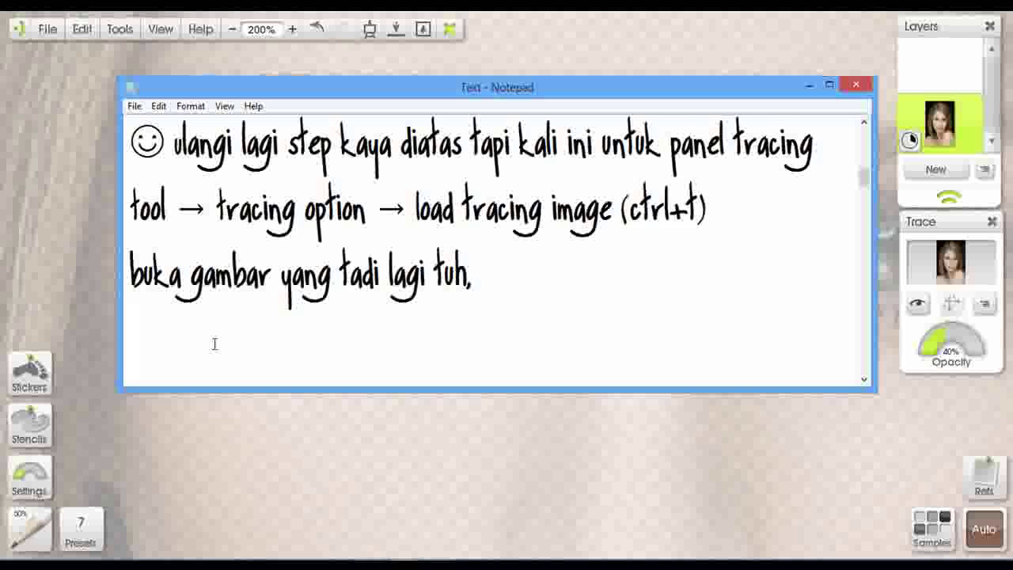
- Add a new blank layer above the portrait photo
{"action": "left_click", "coordinate": [937, 170]}
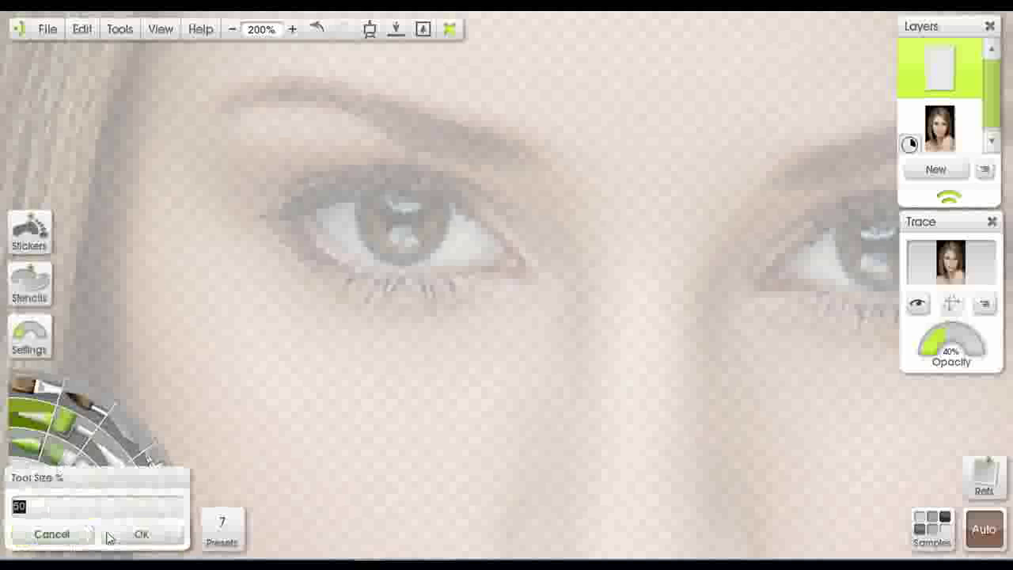
- Switch to the Pencil with the Hard and Dark preset applied
{"action": "left_click", "coordinate": [106, 535]}
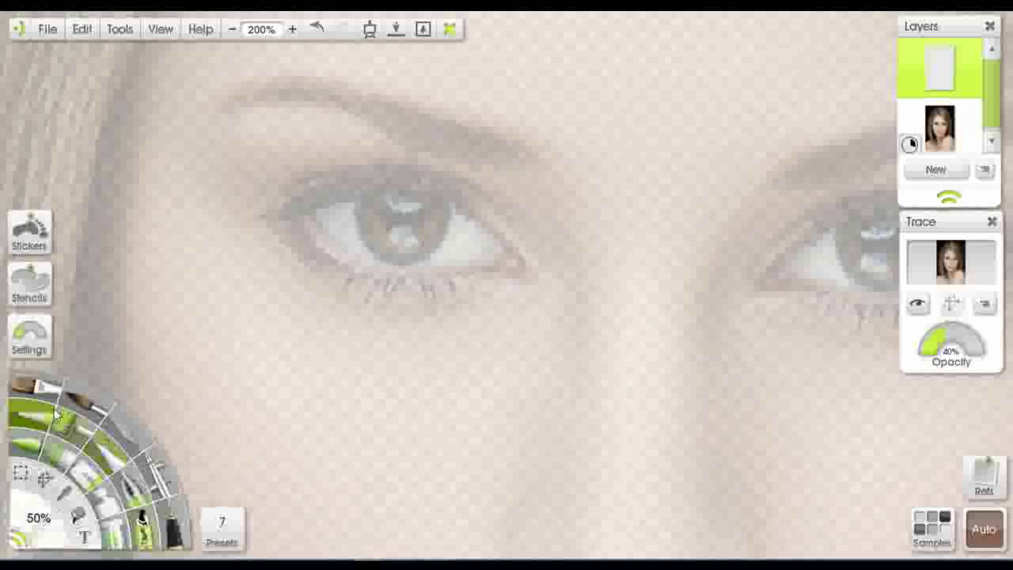
{"action": "left_click", "coordinate": [32, 423]}
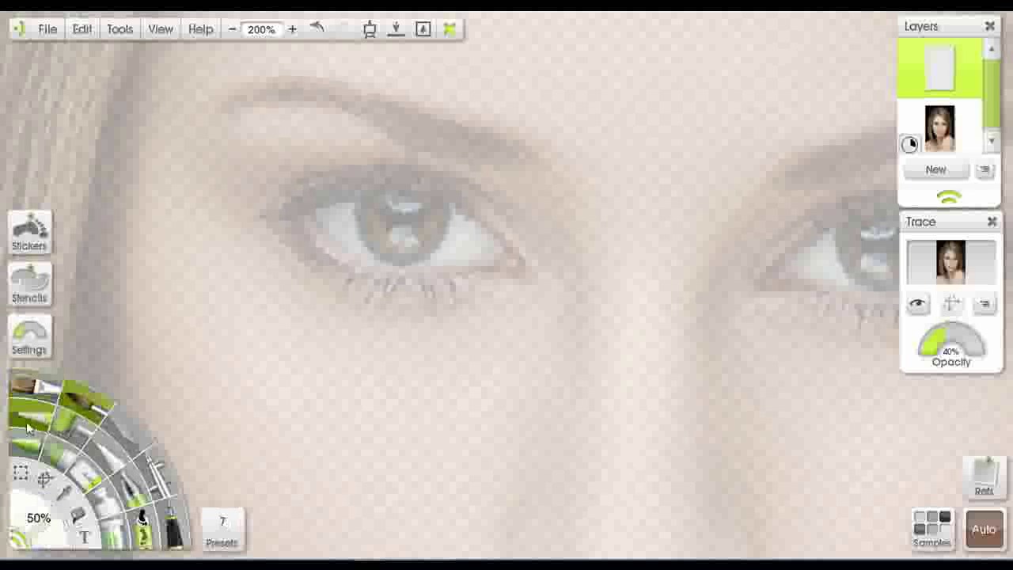
{"action": "left_click", "coordinate": [222, 535]}
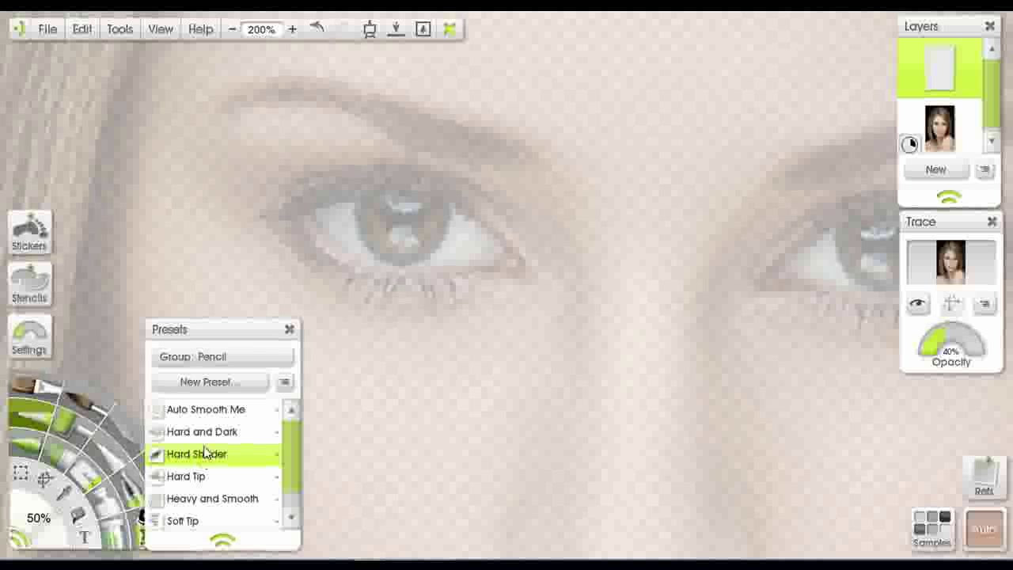
{"action": "left_click", "coordinate": [290, 331]}
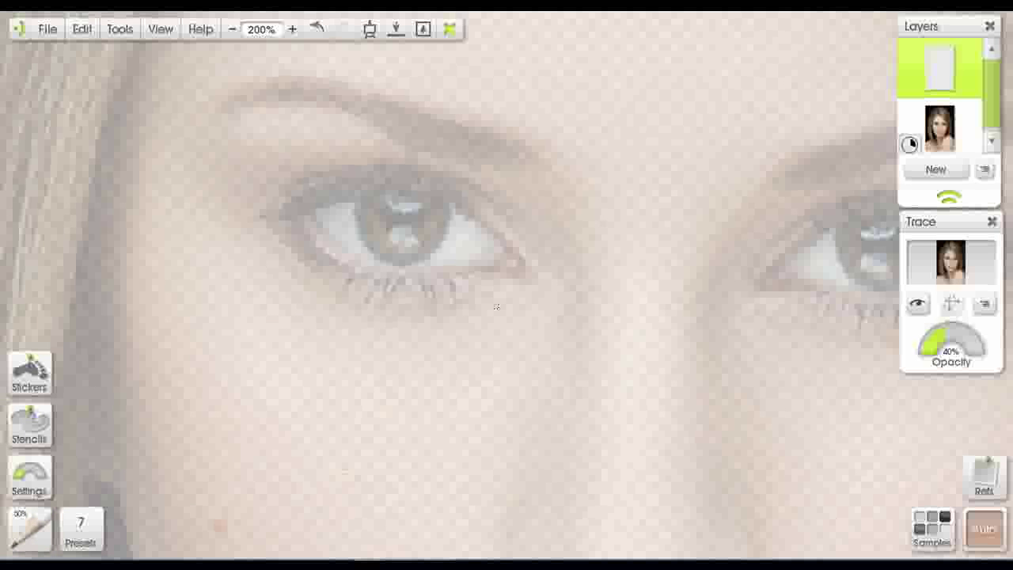
{"action": "left_click", "coordinate": [291, 29]}
- Centre the eye and trace the upper lid line and the iris's left edge
{"action": "mouse_move", "coordinate": [349, 240]}
{"action": "left_mouse_down"}
{"action": "mouse_move", "coordinate": [301, 223]}
{"action": "mouse_move", "coordinate": [268, 241]}
{"action": "mouse_move", "coordinate": [362, 209]}
{"action": "mouse_move", "coordinate": [434, 213]}
{"action": "mouse_move", "coordinate": [560, 270]}
{"action": "mouse_move", "coordinate": [594, 306]}
{"action": "left_mouse_up"}
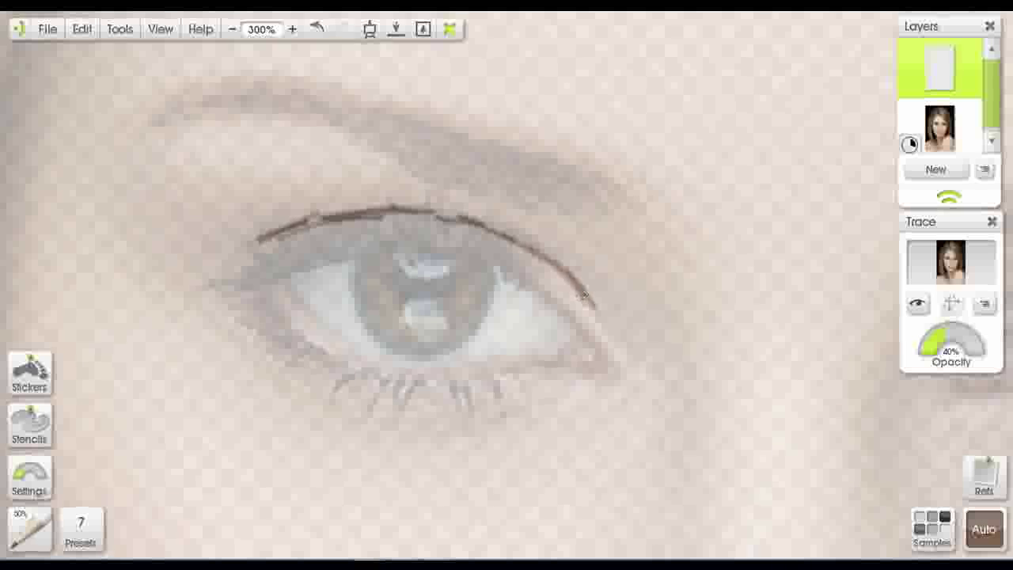
{"action": "left_click_drag", "start_coordinate": [539, 258], "coordinate": [593, 317]}
{"action": "mouse_move", "coordinate": [357, 269]}
{"action": "left_mouse_down"}
{"action": "mouse_move", "coordinate": [366, 323]}
{"action": "mouse_move", "coordinate": [381, 342]}
{"action": "mouse_move", "coordinate": [452, 353]}
{"action": "mouse_move", "coordinate": [486, 299]}
{"action": "mouse_move", "coordinate": [479, 281]}
{"action": "mouse_move", "coordinate": [491, 293]}
{"action": "mouse_move", "coordinate": [389, 281]}
{"action": "mouse_move", "coordinate": [377, 294]}
{"action": "left_mouse_up"}
{"action": "left_click_drag", "start_coordinate": [394, 245], "coordinate": [269, 281]}
{"action": "mouse_move", "coordinate": [332, 257]}
{"action": "left_mouse_down"}
{"action": "mouse_move", "coordinate": [456, 248]}
{"action": "mouse_move", "coordinate": [518, 279]}
{"action": "mouse_move", "coordinate": [600, 357]}
{"action": "left_mouse_up"}
- Trace the lower lid from outer to inner corner and shade the pupil and upper iris
{"action": "left_click_drag", "start_coordinate": [531, 361], "coordinate": [598, 374]}
{"action": "left_click_drag", "start_coordinate": [471, 370], "coordinate": [382, 370]}
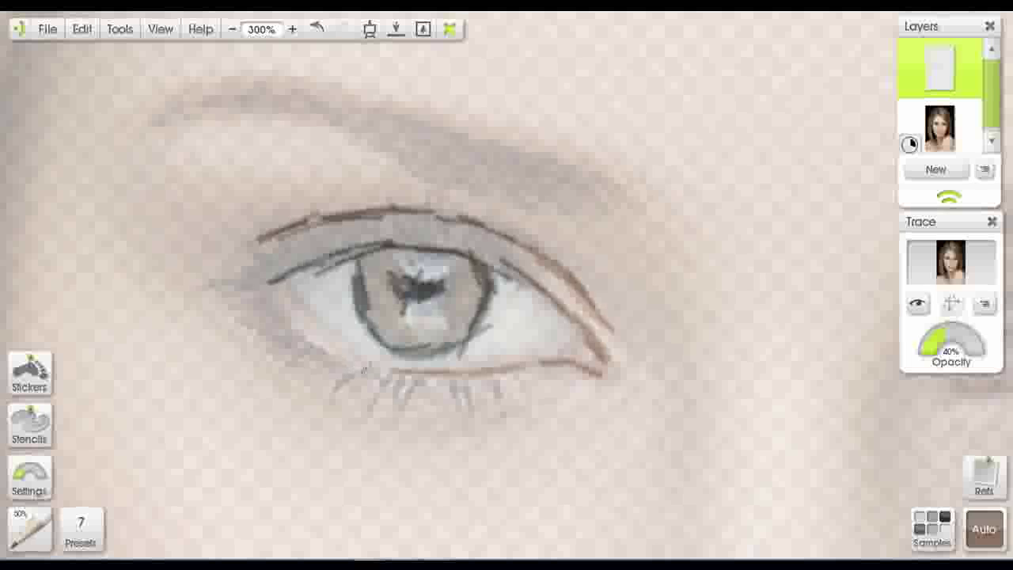
{"action": "left_click_drag", "start_coordinate": [288, 329], "coordinate": [255, 284]}
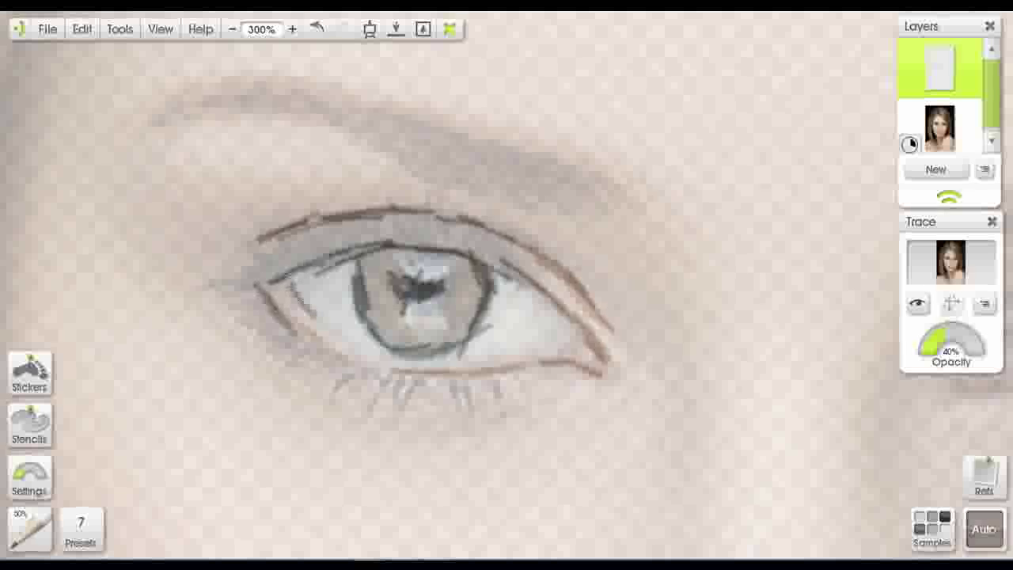
{"action": "mouse_move", "coordinate": [403, 276]}
{"action": "left_mouse_down"}
{"action": "mouse_move", "coordinate": [436, 295]}
{"action": "mouse_move", "coordinate": [465, 294]}
{"action": "mouse_move", "coordinate": [477, 339]}
{"action": "mouse_move", "coordinate": [388, 339]}
{"action": "mouse_move", "coordinate": [388, 274]}
{"action": "mouse_move", "coordinate": [366, 253]}
{"action": "mouse_move", "coordinate": [400, 295]}
{"action": "mouse_move", "coordinate": [403, 319]}
{"action": "mouse_move", "coordinate": [447, 289]}
{"action": "left_mouse_up"}
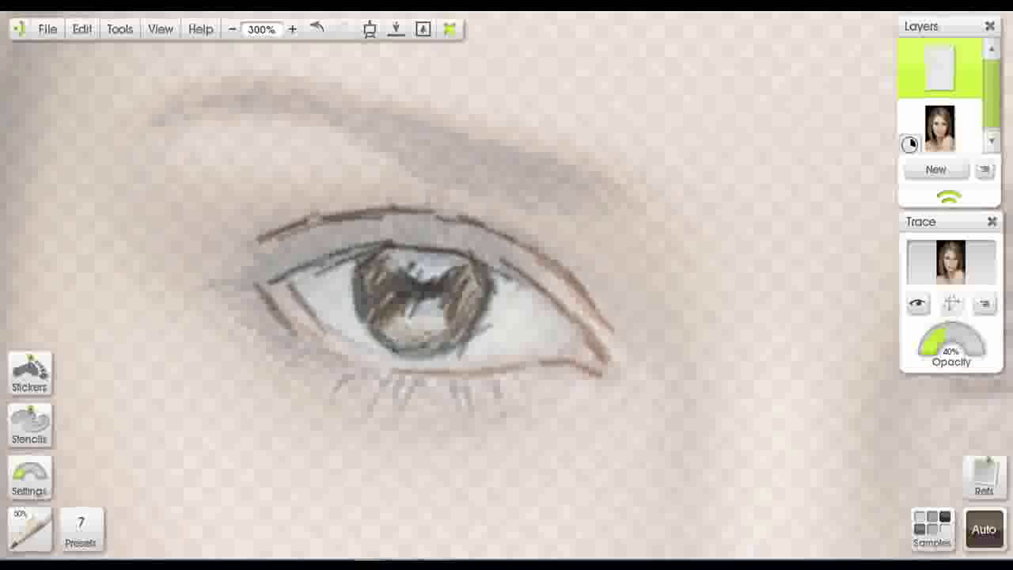
{"action": "mouse_move", "coordinate": [370, 285]}
{"action": "left_mouse_down"}
{"action": "mouse_move", "coordinate": [434, 278]}
{"action": "mouse_move", "coordinate": [477, 304]}
{"action": "left_mouse_up"}
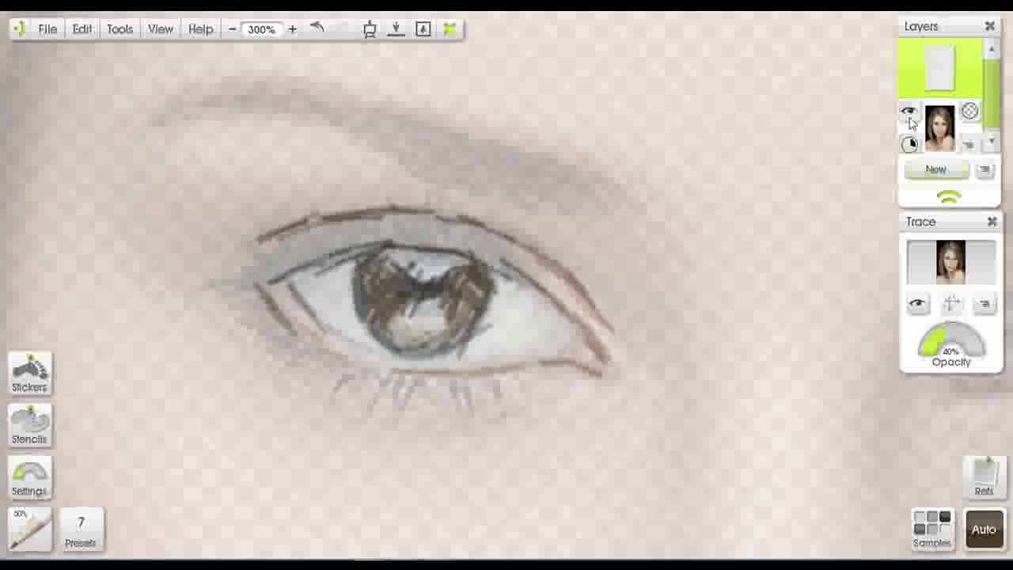
- Toggle the reference photo off and on, then draw lashes and darken the inner upper lid
{"action": "left_click", "coordinate": [909, 111]}
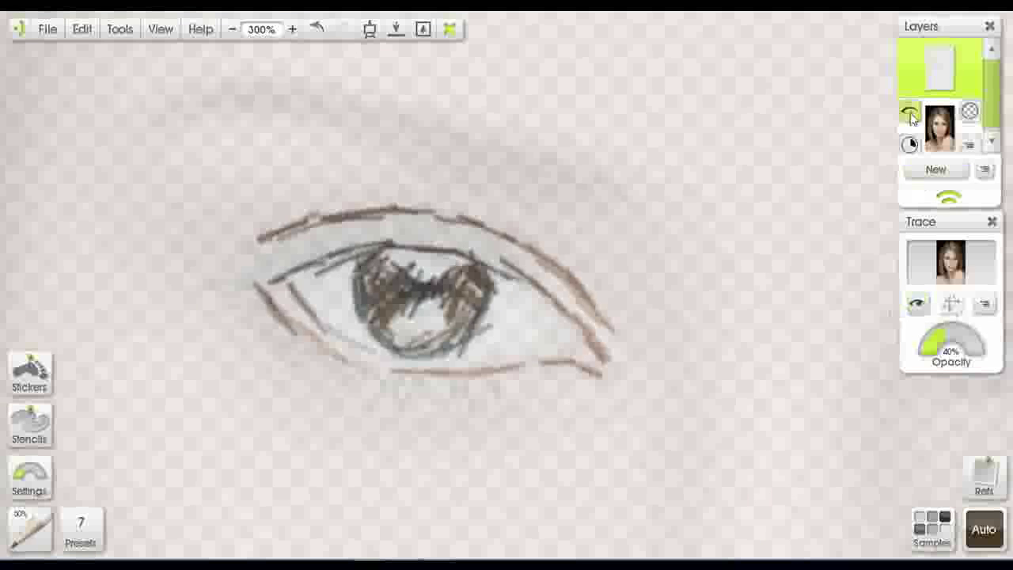
{"action": "left_click", "coordinate": [909, 112]}
{"action": "left_click", "coordinate": [908, 140]}
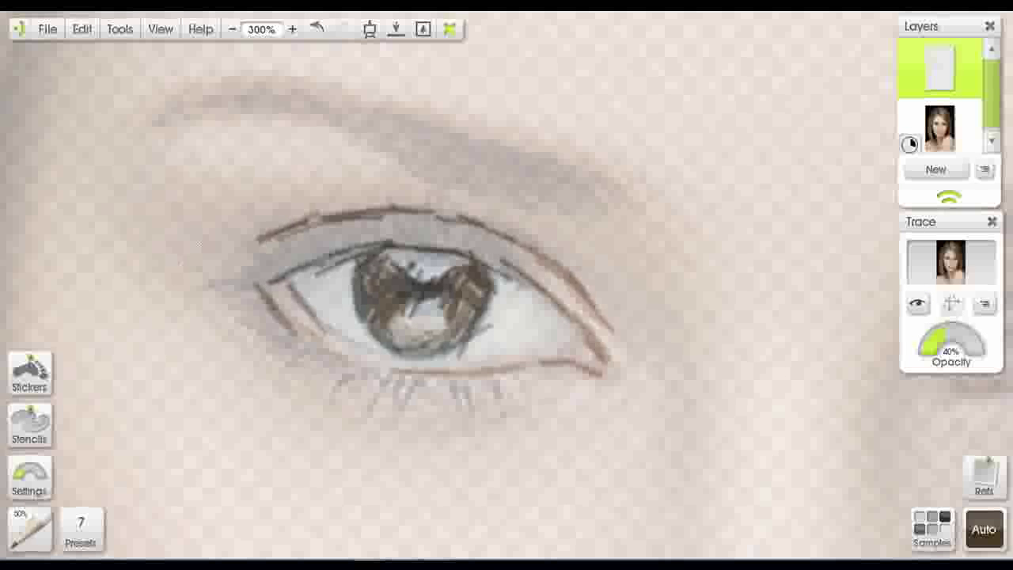
{"action": "mouse_move", "coordinate": [188, 280]}
{"action": "left_mouse_down"}
{"action": "mouse_move", "coordinate": [301, 273]}
{"action": "mouse_move", "coordinate": [239, 246]}
{"action": "left_mouse_up"}
{"action": "left_click_drag", "start_coordinate": [278, 276], "coordinate": [235, 258]}
{"action": "left_click_drag", "start_coordinate": [338, 230], "coordinate": [350, 247]}
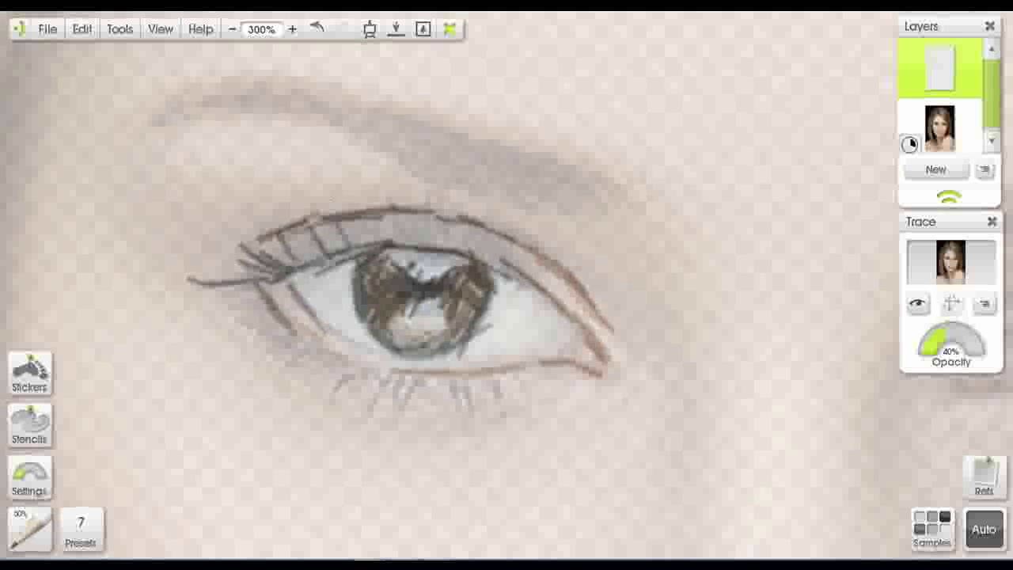
{"action": "mouse_move", "coordinate": [326, 185]}
{"action": "left_mouse_down"}
{"action": "mouse_move", "coordinate": [340, 242]}
{"action": "mouse_move", "coordinate": [320, 252]}
{"action": "left_mouse_up"}
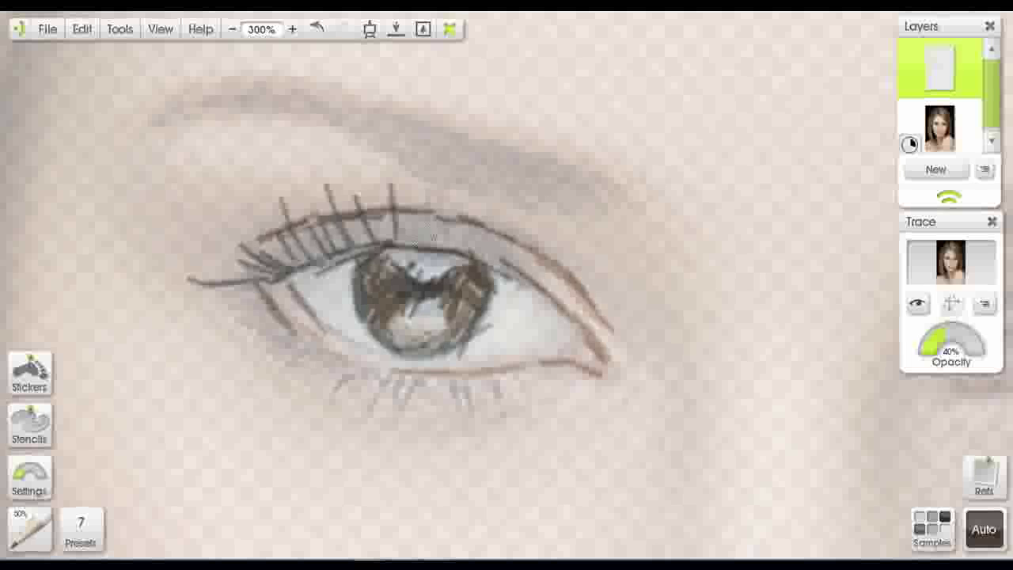
- Darken the iris top, lower lid and upper eyelid, and draw lashes along the outer upper lid
{"action": "left_click_drag", "start_coordinate": [384, 252], "coordinate": [396, 277]}
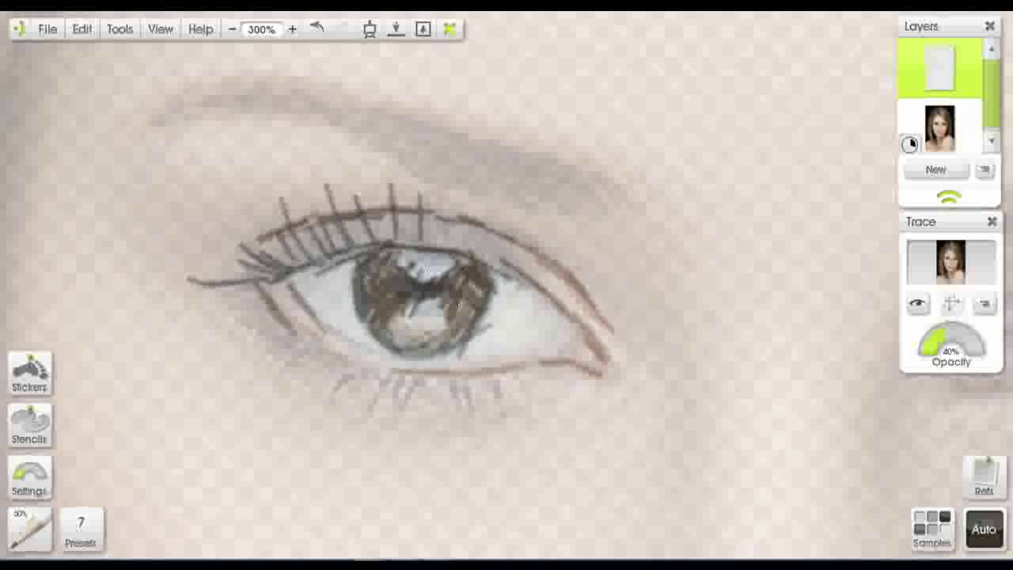
{"action": "mouse_move", "coordinate": [301, 340]}
{"action": "left_mouse_down"}
{"action": "mouse_move", "coordinate": [388, 383]}
{"action": "mouse_move", "coordinate": [332, 339]}
{"action": "left_mouse_up"}
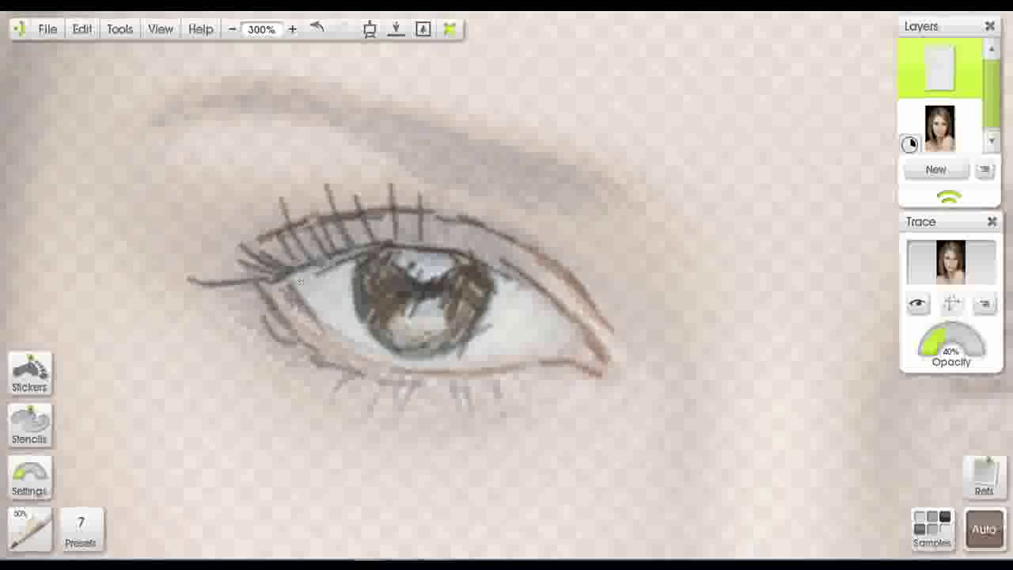
{"action": "mouse_move", "coordinate": [286, 273]}
{"action": "left_mouse_down"}
{"action": "mouse_move", "coordinate": [429, 242]}
{"action": "mouse_move", "coordinate": [405, 204]}
{"action": "left_mouse_up"}
{"action": "left_click_drag", "start_coordinate": [455, 258], "coordinate": [475, 231]}
{"action": "left_click_drag", "start_coordinate": [490, 261], "coordinate": [513, 241]}
{"action": "left_click_drag", "start_coordinate": [510, 275], "coordinate": [540, 236]}
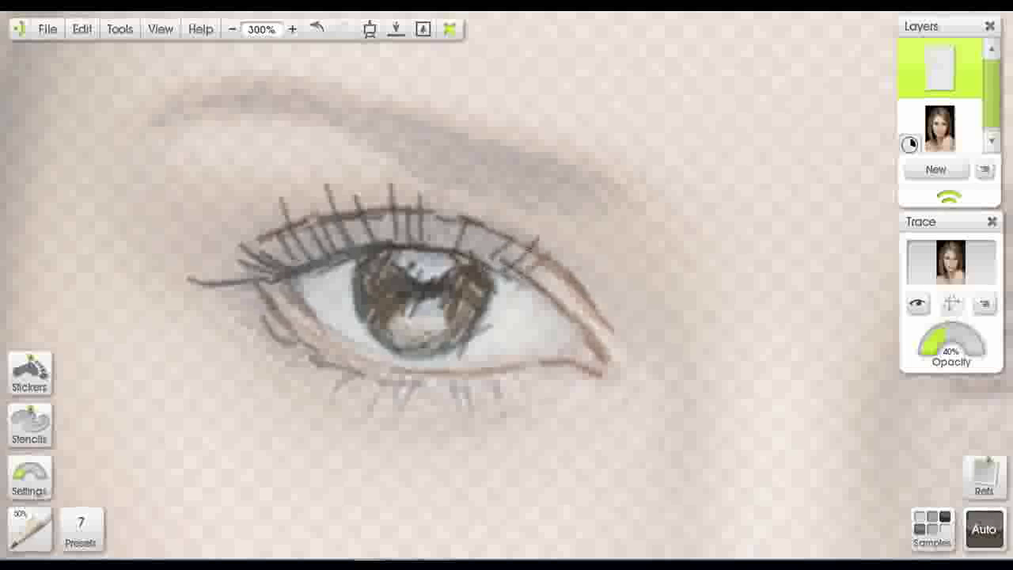
- Draw lower lashes beneath the eye and a few extra upper lashes at the outer corner
{"action": "left_click_drag", "start_coordinate": [507, 391], "coordinate": [502, 411]}
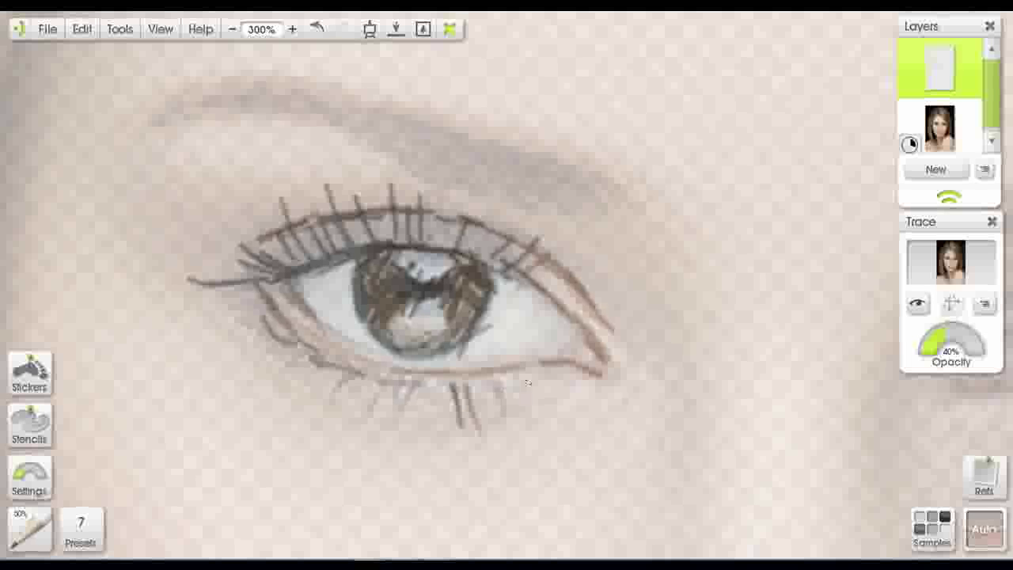
{"action": "left_click_drag", "start_coordinate": [447, 385], "coordinate": [449, 424]}
{"action": "left_click_drag", "start_coordinate": [499, 382], "coordinate": [474, 447]}
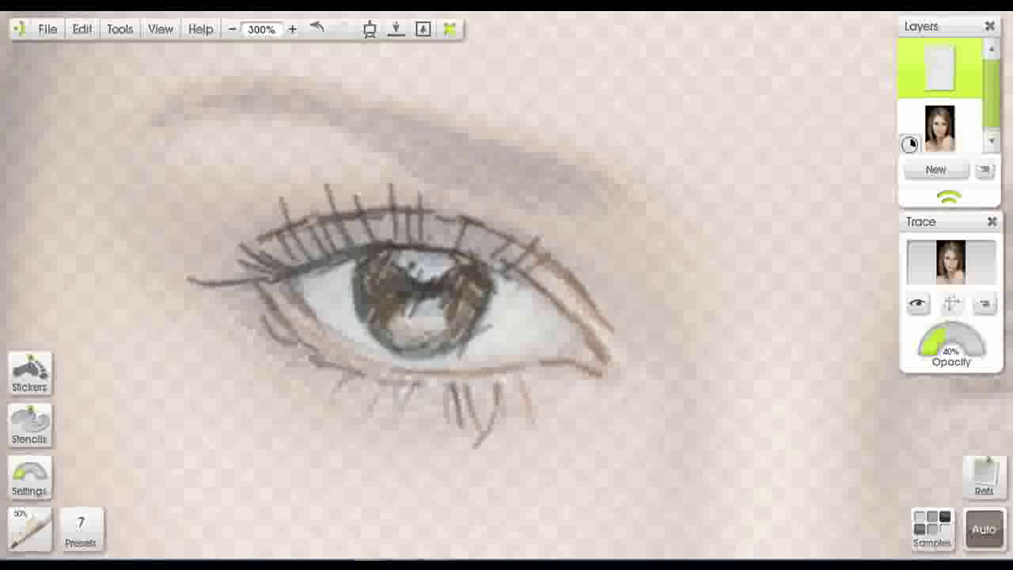
{"action": "left_click_drag", "start_coordinate": [414, 382], "coordinate": [398, 425]}
{"action": "left_click_drag", "start_coordinate": [418, 372], "coordinate": [391, 415]}
{"action": "left_click_drag", "start_coordinate": [348, 372], "coordinate": [316, 412]}
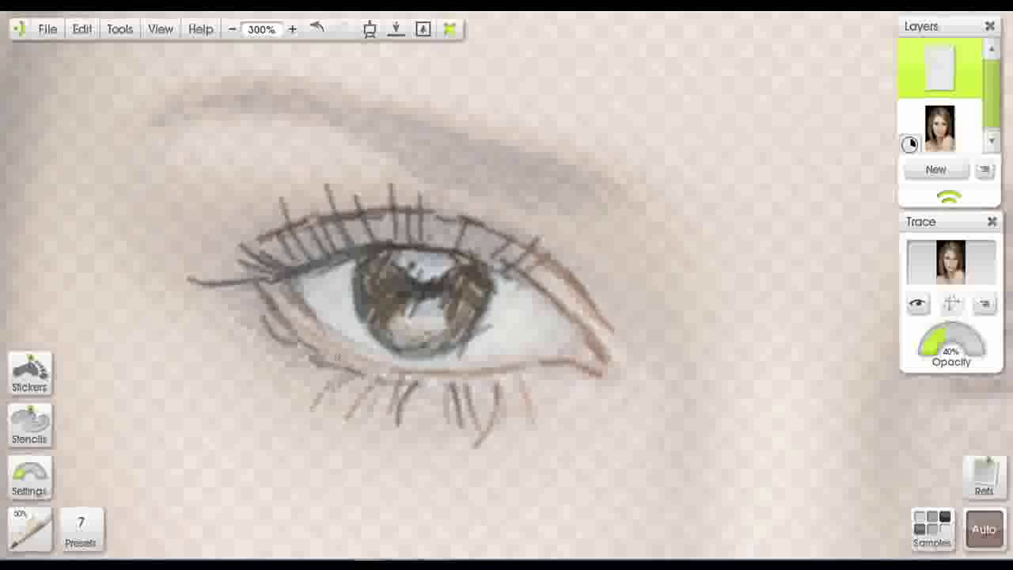
{"action": "left_click_drag", "start_coordinate": [317, 362], "coordinate": [255, 386]}
{"action": "left_click_drag", "start_coordinate": [296, 341], "coordinate": [250, 364]}
{"action": "left_click_drag", "start_coordinate": [277, 318], "coordinate": [229, 324]}
{"action": "mouse_move", "coordinate": [268, 301]}
{"action": "left_mouse_down"}
{"action": "mouse_move", "coordinate": [231, 294]}
{"action": "mouse_move", "coordinate": [226, 326]}
{"action": "left_mouse_up"}
{"action": "left_click_drag", "start_coordinate": [437, 241], "coordinate": [440, 194]}
{"action": "mouse_move", "coordinate": [482, 252]}
{"action": "left_mouse_down"}
{"action": "mouse_move", "coordinate": [506, 144]}
{"action": "mouse_move", "coordinate": [610, 216]}
{"action": "left_mouse_up"}
- Sketch the eyebrow hairs from the outer corner leftward and fill in its inner part
{"action": "left_click_drag", "start_coordinate": [546, 182], "coordinate": [468, 136]}
{"action": "left_click_drag", "start_coordinate": [521, 200], "coordinate": [496, 141]}
{"action": "left_click_drag", "start_coordinate": [528, 195], "coordinate": [470, 135]}
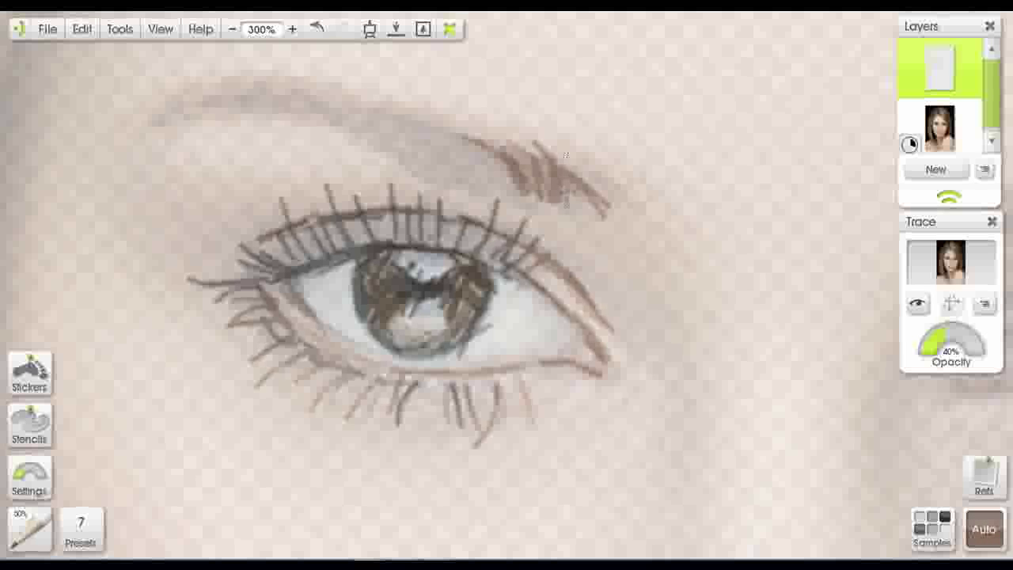
{"action": "left_click_drag", "start_coordinate": [538, 213], "coordinate": [488, 135]}
{"action": "left_click_drag", "start_coordinate": [499, 186], "coordinate": [432, 103]}
{"action": "mouse_move", "coordinate": [467, 163]}
{"action": "left_mouse_down"}
{"action": "mouse_move", "coordinate": [401, 106]}
{"action": "mouse_move", "coordinate": [389, 118]}
{"action": "left_mouse_up"}
{"action": "mouse_move", "coordinate": [417, 150]}
{"action": "left_mouse_down"}
{"action": "mouse_move", "coordinate": [364, 98]}
{"action": "mouse_move", "coordinate": [232, 94]}
{"action": "mouse_move", "coordinate": [162, 138]}
{"action": "left_mouse_up"}
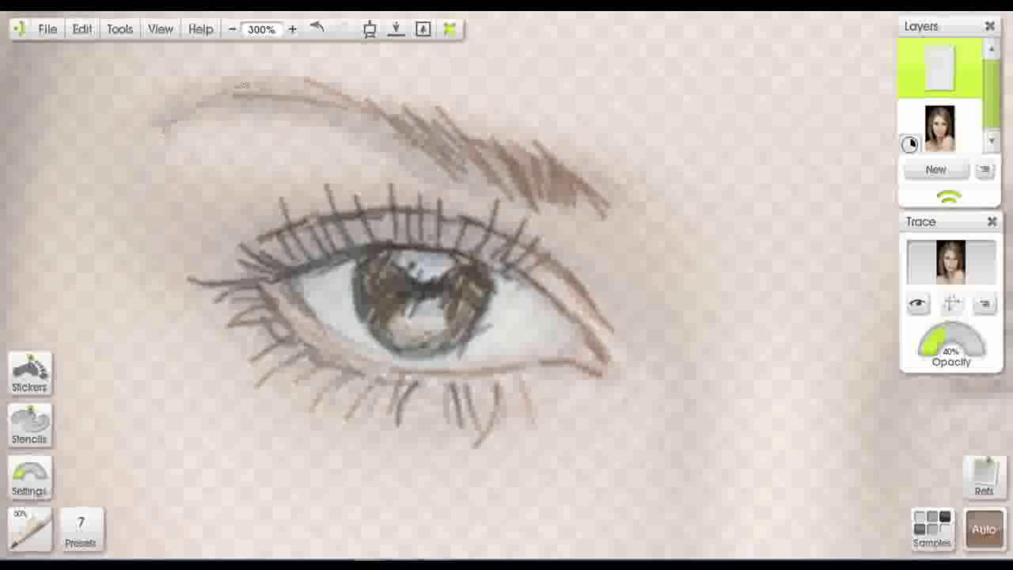
{"action": "left_click_drag", "start_coordinate": [241, 76], "coordinate": [149, 136]}
{"action": "left_click_drag", "start_coordinate": [322, 108], "coordinate": [192, 127]}
{"action": "left_click_drag", "start_coordinate": [338, 89], "coordinate": [231, 105]}
{"action": "mouse_move", "coordinate": [290, 91]}
{"action": "left_mouse_down"}
{"action": "mouse_move", "coordinate": [187, 111]}
{"action": "mouse_move", "coordinate": [213, 102]}
{"action": "left_mouse_up"}
- Darken the eyebrow along its length and add hairs along its upper edge
{"action": "left_click_drag", "start_coordinate": [391, 131], "coordinate": [316, 108]}
{"action": "mouse_move", "coordinate": [440, 162]}
{"action": "left_mouse_down"}
{"action": "mouse_move", "coordinate": [317, 114]}
{"action": "mouse_move", "coordinate": [426, 173]}
{"action": "mouse_move", "coordinate": [422, 125]}
{"action": "left_mouse_up"}
{"action": "left_click_drag", "start_coordinate": [478, 188], "coordinate": [446, 129]}
{"action": "mouse_move", "coordinate": [515, 196]}
{"action": "left_mouse_down"}
{"action": "mouse_move", "coordinate": [492, 138]}
{"action": "mouse_move", "coordinate": [497, 155]}
{"action": "left_mouse_up"}
{"action": "mouse_move", "coordinate": [507, 166]}
{"action": "left_mouse_down"}
{"action": "mouse_move", "coordinate": [440, 112]}
{"action": "mouse_move", "coordinate": [344, 91]}
{"action": "mouse_move", "coordinate": [270, 102]}
{"action": "left_mouse_up"}
{"action": "left_click_drag", "start_coordinate": [200, 116], "coordinate": [269, 106]}
{"action": "left_click_drag", "start_coordinate": [445, 124], "coordinate": [433, 107]}
{"action": "mouse_move", "coordinate": [237, 82]}
{"action": "left_mouse_down"}
{"action": "mouse_move", "coordinate": [287, 67]}
{"action": "mouse_move", "coordinate": [305, 77]}
{"action": "left_mouse_up"}
{"action": "left_click_drag", "start_coordinate": [360, 114], "coordinate": [324, 95]}
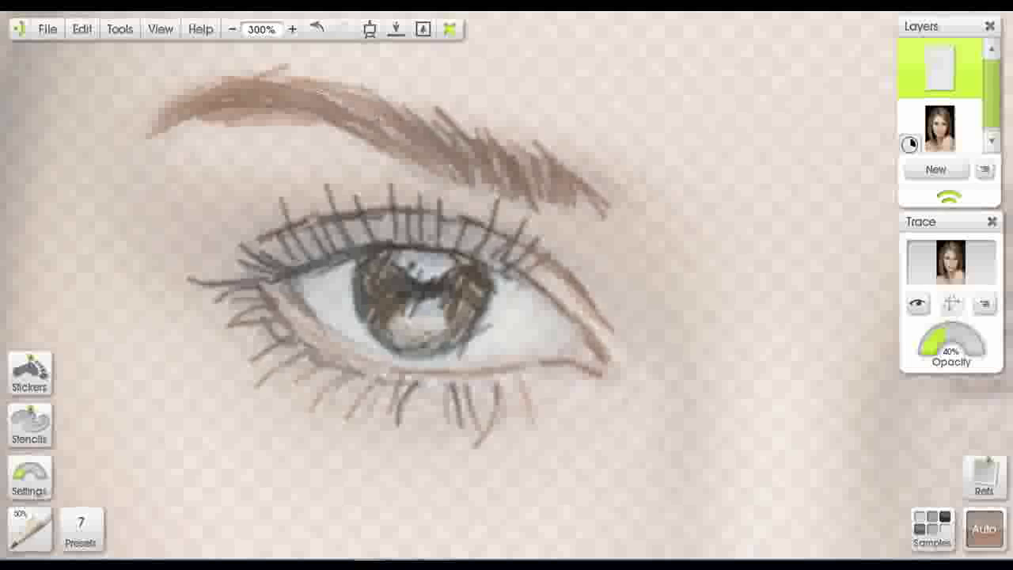
{"action": "left_click_drag", "start_coordinate": [464, 140], "coordinate": [405, 100]}
{"action": "left_click_drag", "start_coordinate": [474, 138], "coordinate": [455, 125]}
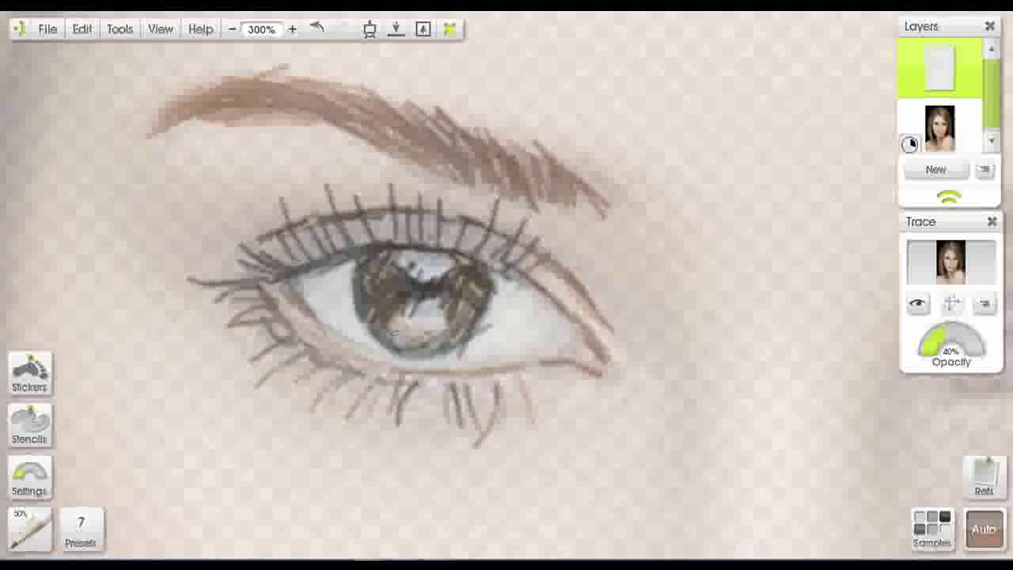
- Darken the iris centre and lower-left, then select the word 'artrage' in the note
{"action": "left_click_drag", "start_coordinate": [379, 326], "coordinate": [428, 356]}
{"action": "mouse_move", "coordinate": [459, 291]}
{"action": "left_mouse_down"}
{"action": "mouse_move", "coordinate": [399, 321]}
{"action": "mouse_move", "coordinate": [406, 314]}
{"action": "left_mouse_up"}
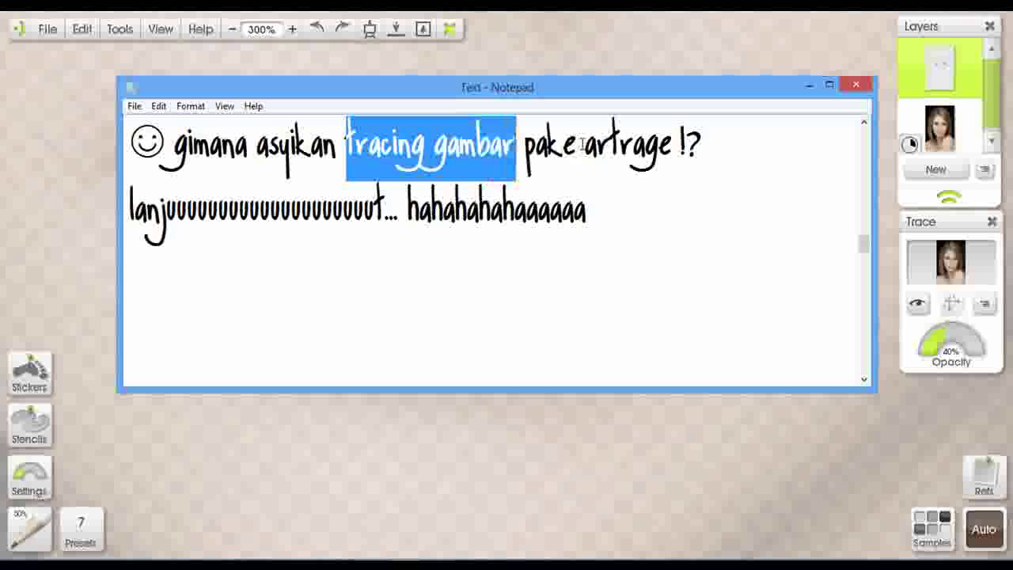
{"action": "mouse_move", "coordinate": [584, 145]}
{"action": "left_mouse_down"}
{"action": "mouse_move", "coordinate": [667, 181]}
{"action": "mouse_move", "coordinate": [672, 145]}
{"action": "left_mouse_up"}
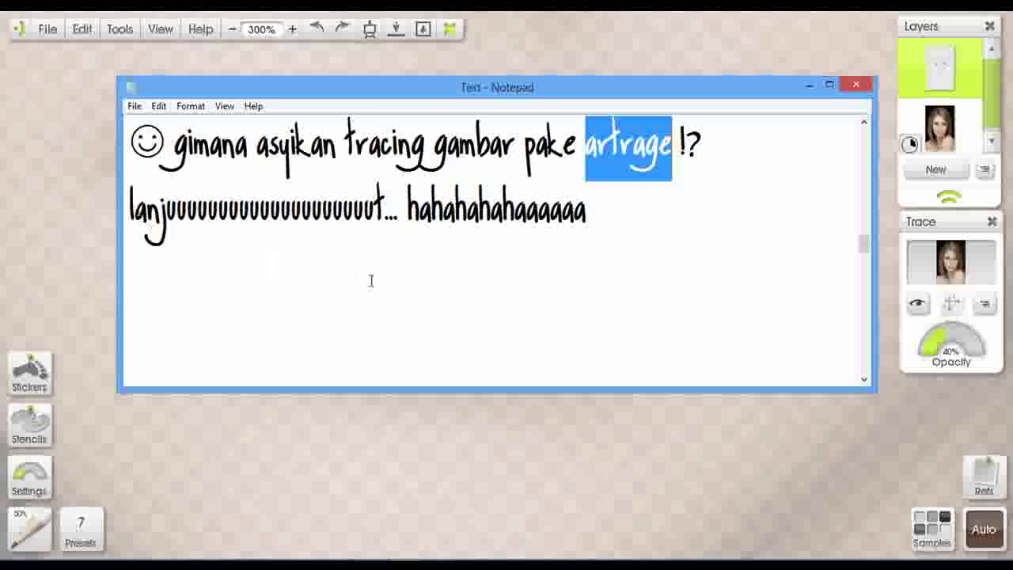
- Dismiss the note and pencil the lip parting line from left to right
{"action": "left_click", "coordinate": [712, 484]}
{"action": "mouse_move", "coordinate": [141, 149]}
{"action": "left_mouse_down"}
{"action": "mouse_move", "coordinate": [357, 219]}
{"action": "mouse_move", "coordinate": [449, 228]}
{"action": "left_mouse_up"}
{"action": "mouse_move", "coordinate": [522, 224]}
{"action": "left_mouse_down"}
{"action": "mouse_move", "coordinate": [720, 186]}
{"action": "mouse_move", "coordinate": [604, 313]}
{"action": "left_mouse_up"}
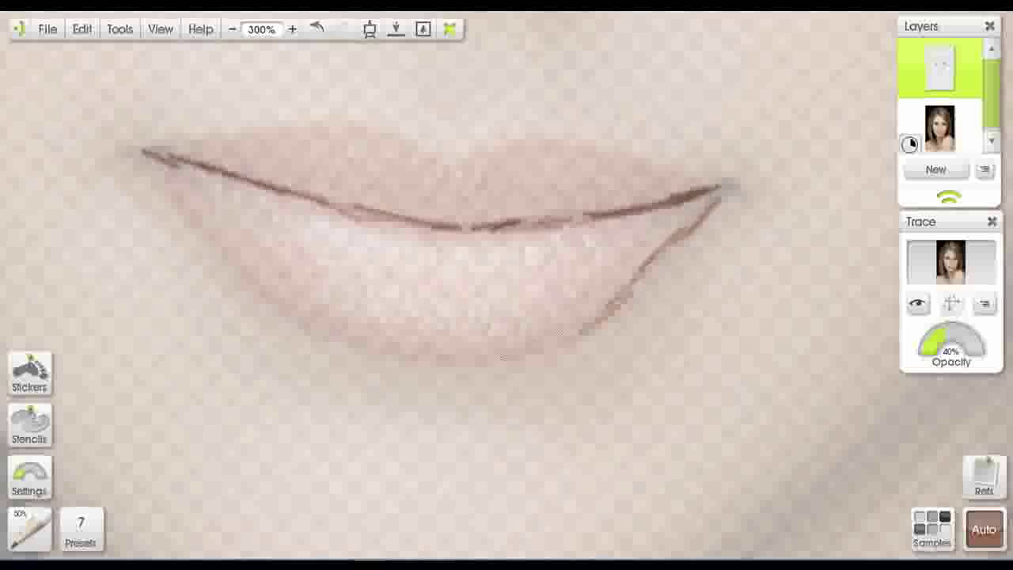
- Outline the lower lip and trace the upper lip edge corner to corner in brown pencil
{"action": "left_click_drag", "start_coordinate": [332, 339], "coordinate": [458, 362]}
{"action": "left_click_drag", "start_coordinate": [145, 151], "coordinate": [244, 286]}
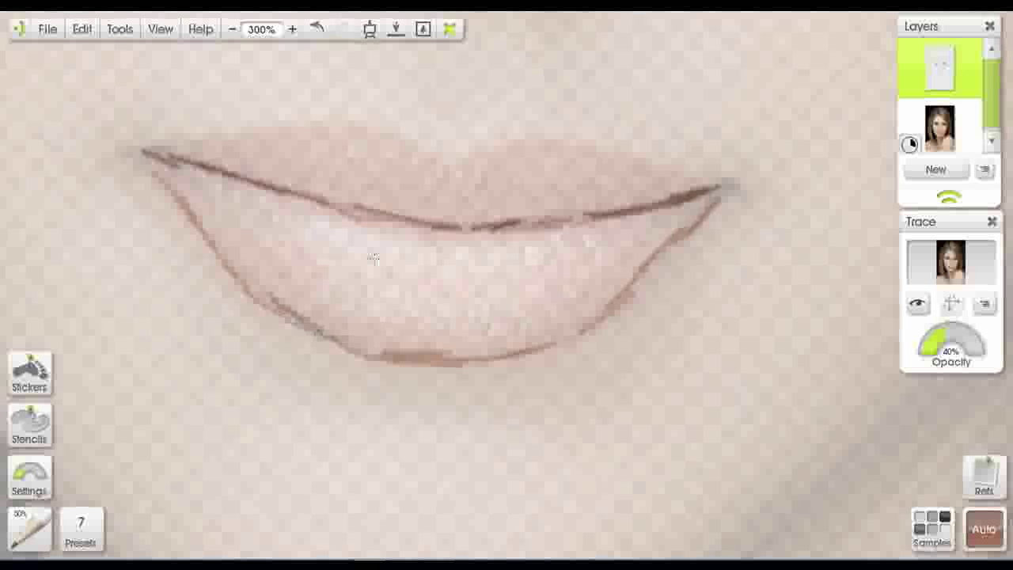
{"action": "left_click_drag", "start_coordinate": [155, 136], "coordinate": [302, 132]}
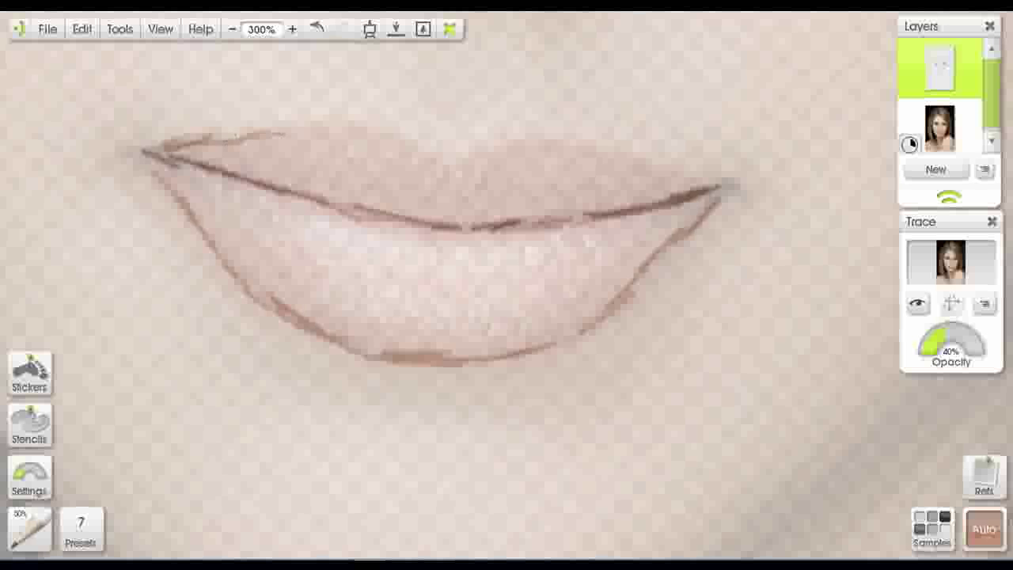
{"action": "mouse_move", "coordinate": [410, 140]}
{"action": "left_mouse_down"}
{"action": "mouse_move", "coordinate": [461, 156]}
{"action": "mouse_move", "coordinate": [554, 145]}
{"action": "mouse_move", "coordinate": [657, 157]}
{"action": "mouse_move", "coordinate": [721, 185]}
{"action": "mouse_move", "coordinate": [641, 198]}
{"action": "left_mouse_up"}
- Hatch and shade the upper lip from its right corner across to the left corner
{"action": "mouse_move", "coordinate": [683, 171]}
{"action": "left_mouse_down"}
{"action": "mouse_move", "coordinate": [621, 208]}
{"action": "mouse_move", "coordinate": [630, 176]}
{"action": "mouse_move", "coordinate": [569, 225]}
{"action": "left_mouse_up"}
{"action": "mouse_move", "coordinate": [633, 194]}
{"action": "left_mouse_down"}
{"action": "mouse_move", "coordinate": [497, 226]}
{"action": "mouse_move", "coordinate": [481, 168]}
{"action": "left_mouse_up"}
{"action": "mouse_move", "coordinate": [495, 215]}
{"action": "left_mouse_down"}
{"action": "mouse_move", "coordinate": [516, 188]}
{"action": "mouse_move", "coordinate": [593, 161]}
{"action": "left_mouse_up"}
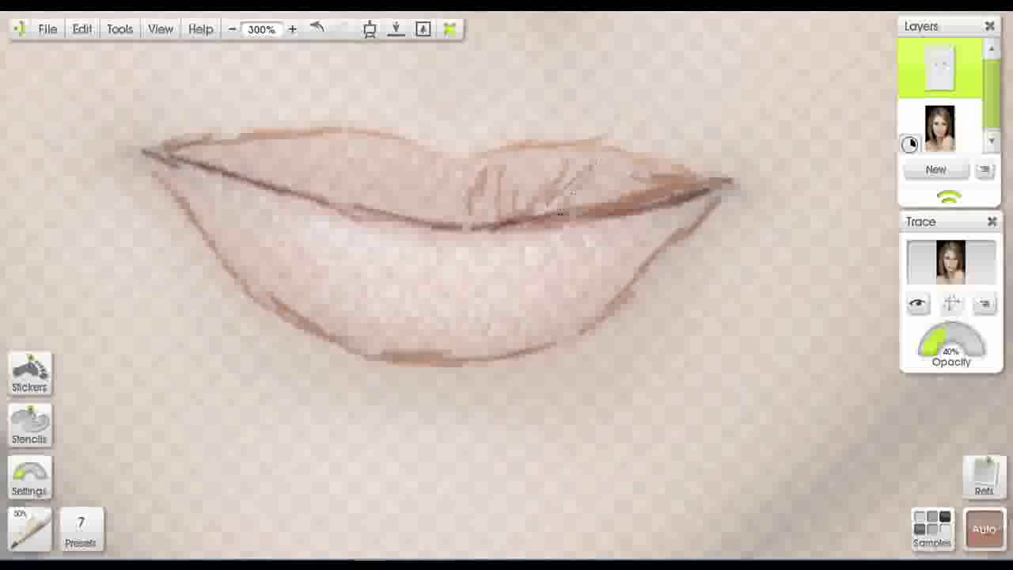
{"action": "left_click_drag", "start_coordinate": [565, 208], "coordinate": [647, 176]}
{"action": "mouse_move", "coordinate": [432, 225]}
{"action": "left_mouse_down"}
{"action": "mouse_move", "coordinate": [313, 176]}
{"action": "mouse_move", "coordinate": [175, 154]}
{"action": "left_mouse_up"}
{"action": "left_click_drag", "start_coordinate": [266, 175], "coordinate": [171, 147]}
{"action": "mouse_move", "coordinate": [296, 136]}
{"action": "left_mouse_down"}
{"action": "mouse_move", "coordinate": [185, 162]}
{"action": "mouse_move", "coordinate": [288, 144]}
{"action": "mouse_move", "coordinate": [261, 185]}
{"action": "left_mouse_up"}
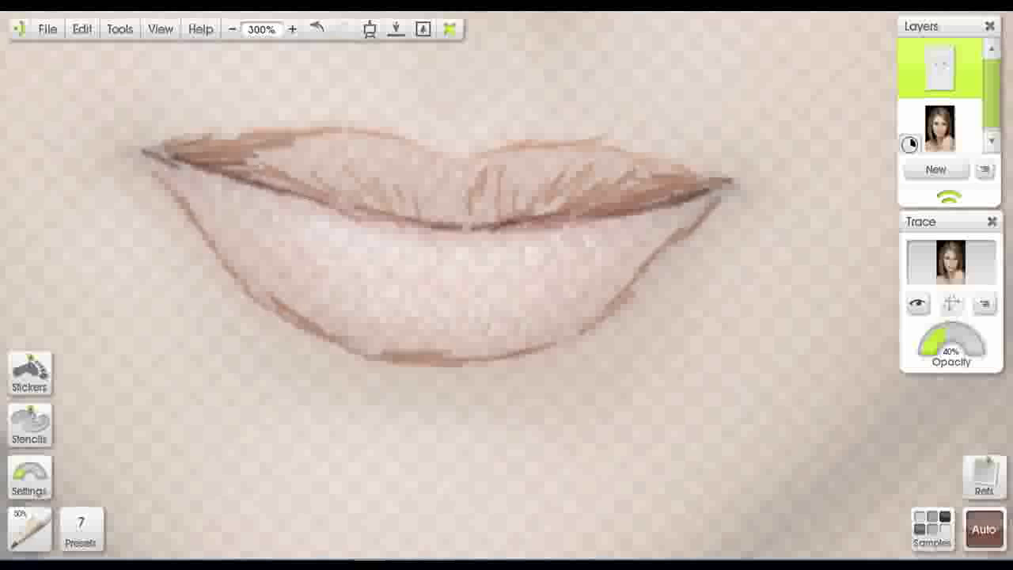
{"action": "left_click_drag", "start_coordinate": [167, 166], "coordinate": [199, 185]}
- Darken the lower-lip outline and shade the right edges of both lips
{"action": "mouse_move", "coordinate": [224, 258]}
{"action": "left_mouse_down"}
{"action": "mouse_move", "coordinate": [269, 301]}
{"action": "mouse_move", "coordinate": [357, 337]}
{"action": "mouse_move", "coordinate": [526, 347]}
{"action": "left_mouse_up"}
{"action": "mouse_move", "coordinate": [560, 307]}
{"action": "left_mouse_down"}
{"action": "mouse_move", "coordinate": [507, 342]}
{"action": "mouse_move", "coordinate": [465, 332]}
{"action": "left_mouse_up"}
{"action": "left_click_drag", "start_coordinate": [448, 245], "coordinate": [441, 244]}
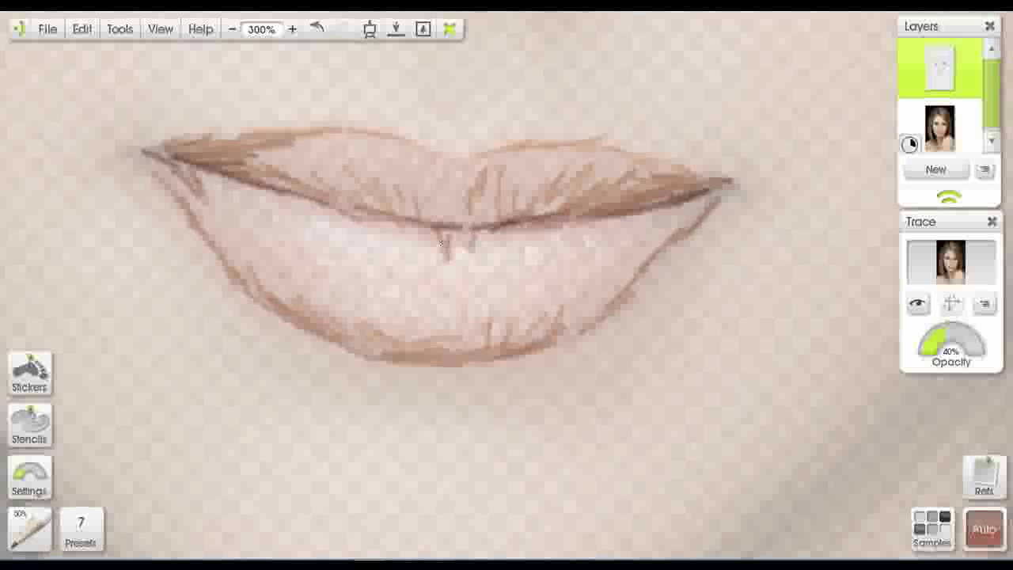
{"action": "mouse_move", "coordinate": [571, 236]}
{"action": "left_mouse_down"}
{"action": "mouse_move", "coordinate": [575, 265]}
{"action": "mouse_move", "coordinate": [609, 321]}
{"action": "mouse_move", "coordinate": [566, 340]}
{"action": "mouse_move", "coordinate": [645, 257]}
{"action": "left_mouse_up"}
{"action": "left_click_drag", "start_coordinate": [678, 223], "coordinate": [641, 258]}
{"action": "mouse_move", "coordinate": [704, 198]}
{"action": "left_mouse_down"}
{"action": "mouse_move", "coordinate": [610, 229]}
{"action": "mouse_move", "coordinate": [649, 232]}
{"action": "mouse_move", "coordinate": [649, 277]}
{"action": "left_mouse_up"}
- Add lighter salmon and pale pink shading to the lip corners, lower lip and centre line
{"action": "left_click", "coordinate": [402, 229], "text": "alt"}
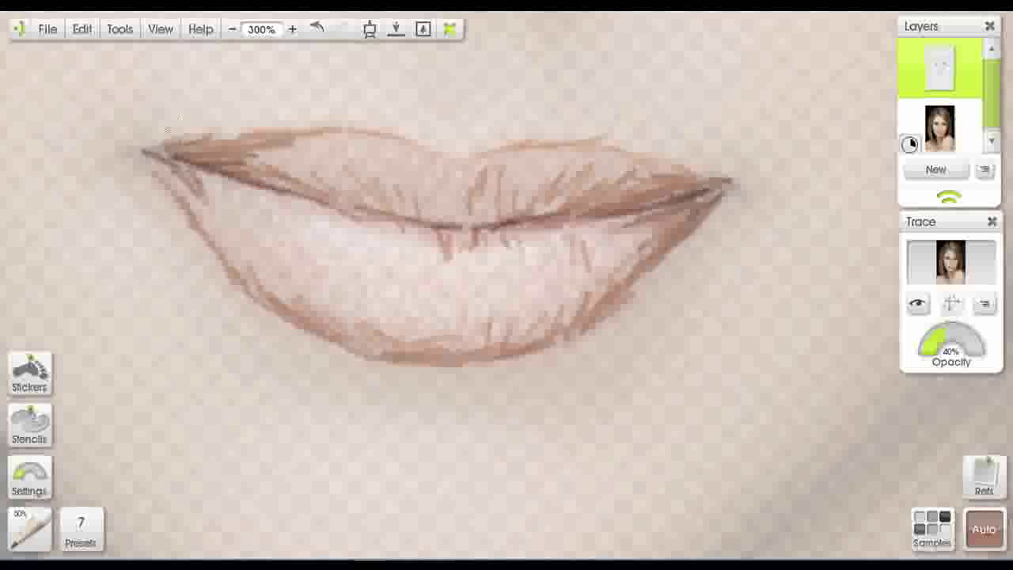
{"action": "left_click_drag", "start_coordinate": [146, 161], "coordinate": [229, 249]}
{"action": "mouse_move", "coordinate": [212, 174]}
{"action": "left_mouse_down"}
{"action": "mouse_move", "coordinate": [225, 200]}
{"action": "mouse_move", "coordinate": [331, 212]}
{"action": "left_mouse_up"}
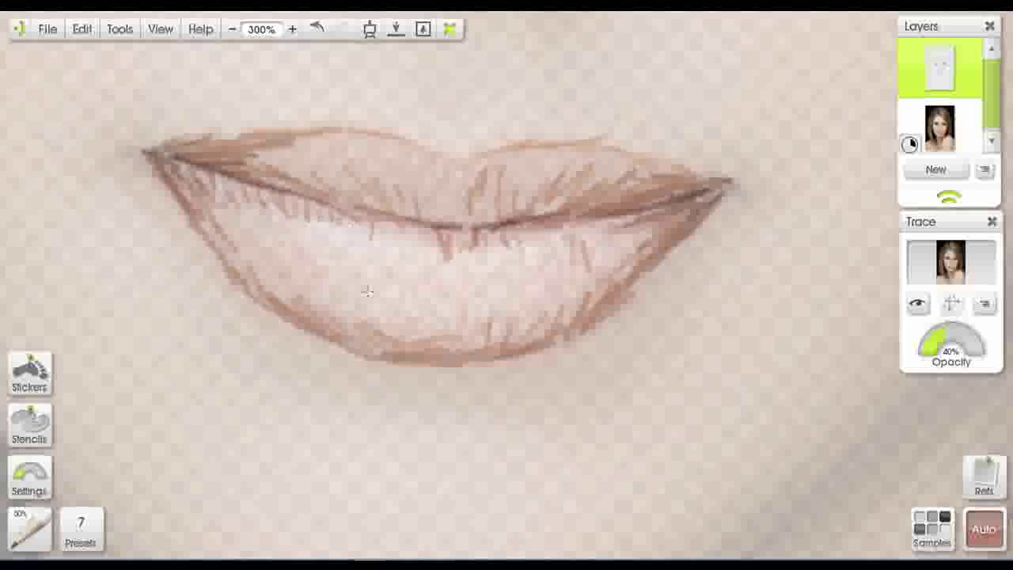
{"action": "left_click", "coordinate": [349, 313], "text": "alt"}
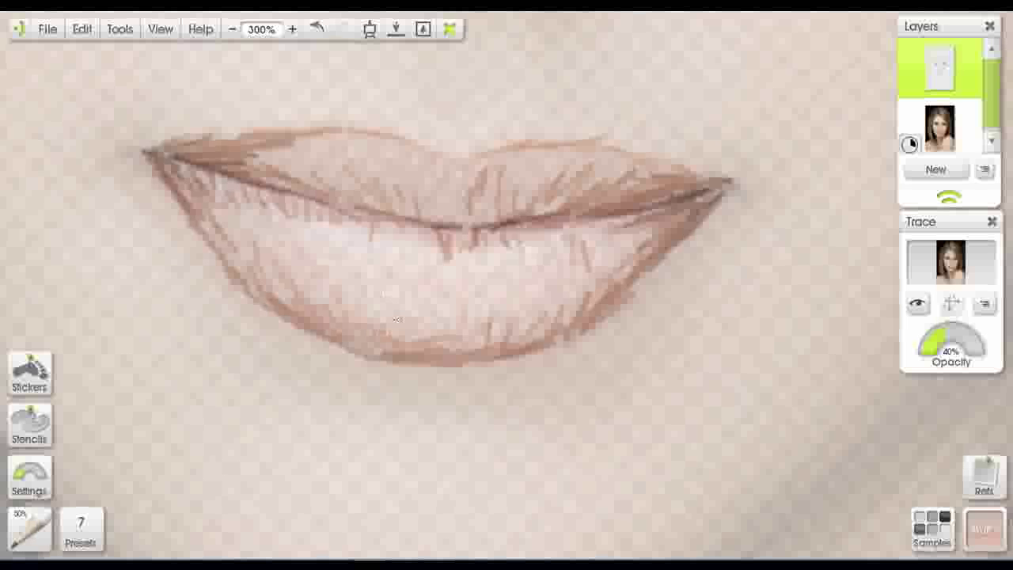
{"action": "left_click_drag", "start_coordinate": [473, 299], "coordinate": [478, 345]}
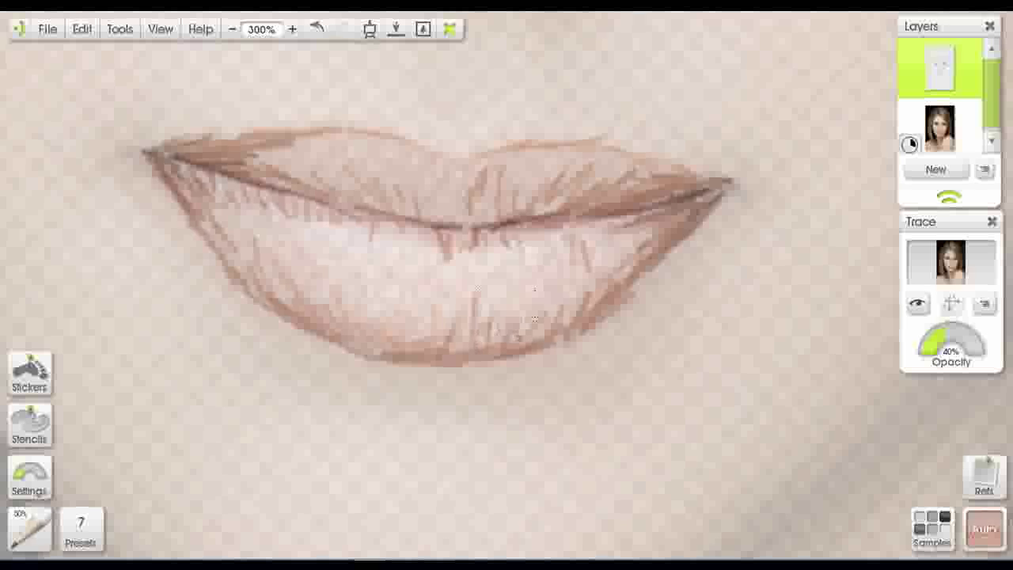
{"action": "mouse_move", "coordinate": [426, 212]}
{"action": "left_mouse_down"}
{"action": "mouse_move", "coordinate": [484, 231]}
{"action": "mouse_move", "coordinate": [464, 227]}
{"action": "mouse_move", "coordinate": [492, 208]}
{"action": "left_mouse_up"}
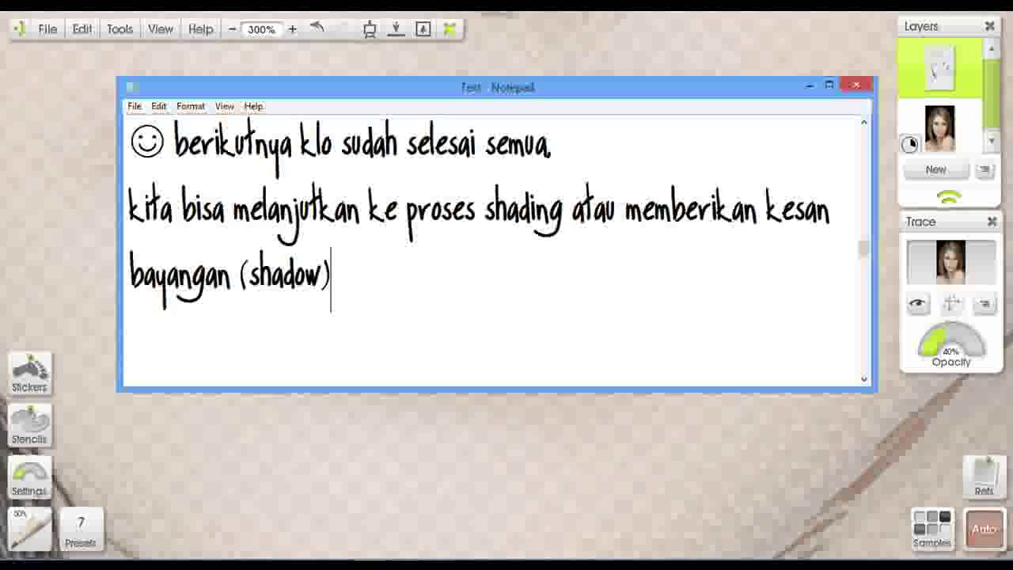
- Add the line 'tentunya dgn layer baru lho!!!!' to the Notepad note
{"action": "type", "text": "tentunya"}
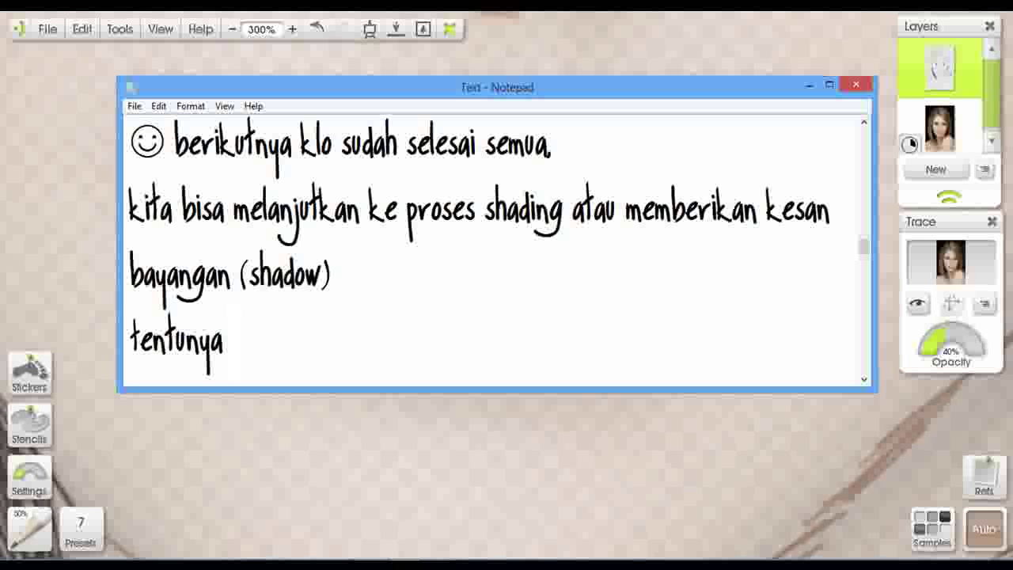
{"action": "type", "text": " dgn layer baru lho!!!!"}
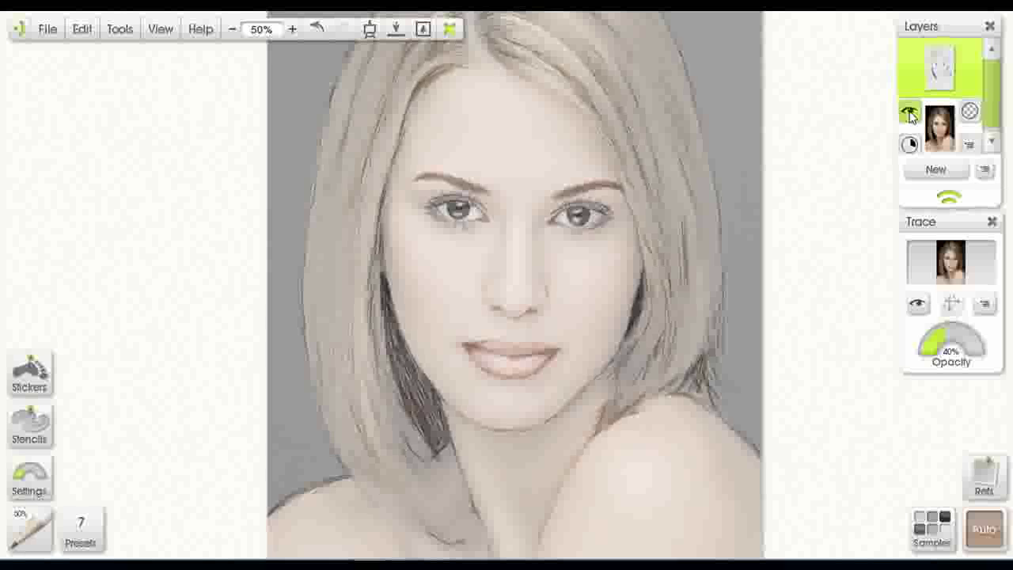
- Hide the photo layer and add a new blank layer above the sketch
{"action": "left_click", "coordinate": [909, 116]}
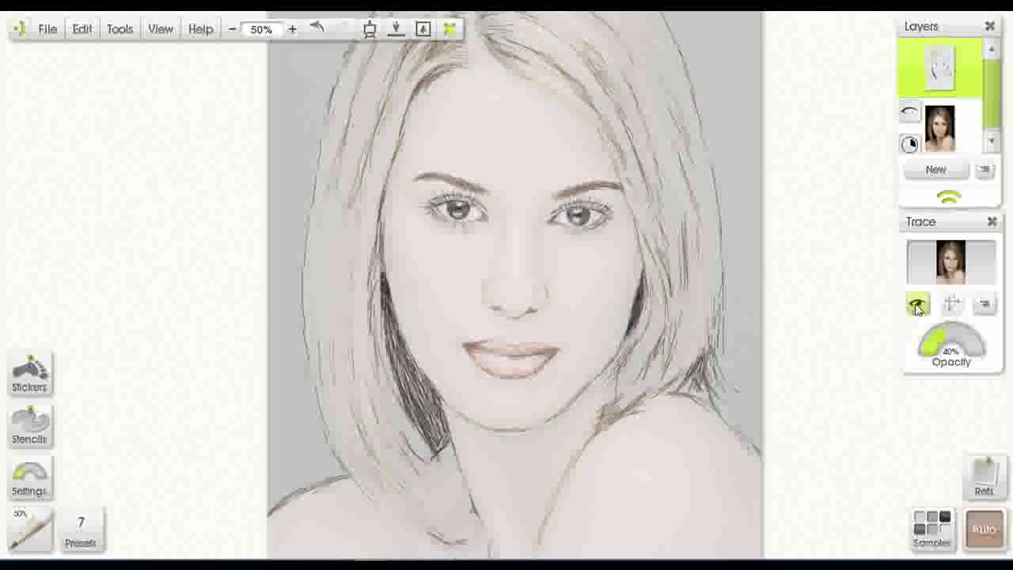
{"action": "left_click", "coordinate": [933, 171]}
{"action": "left_click", "coordinate": [936, 171]}
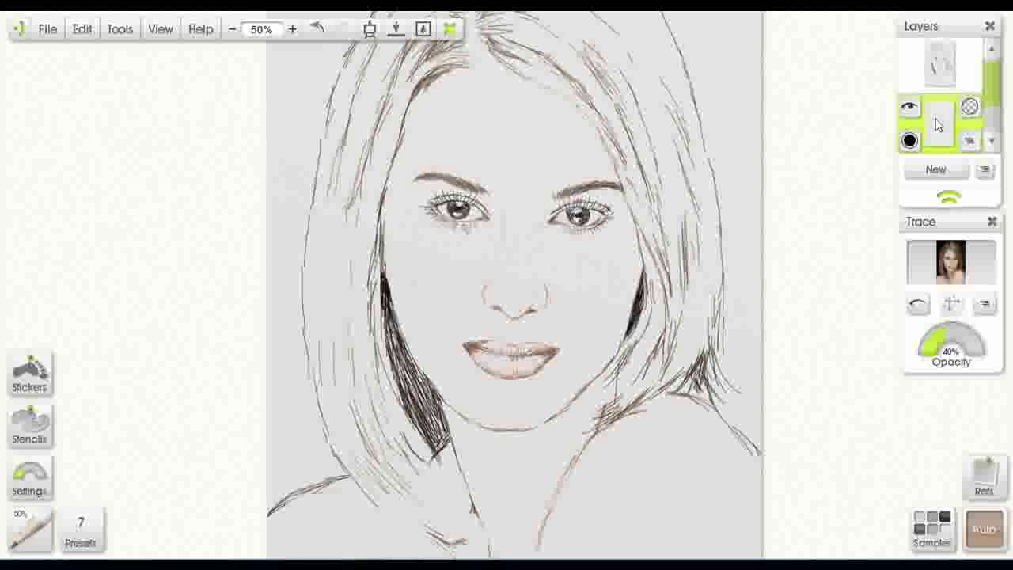
- Set the pencil to the Hard Shader preset and make the photo visible again
{"action": "left_click", "coordinate": [20, 515]}
{"action": "left_click", "coordinate": [106, 533]}
{"action": "left_click", "coordinate": [220, 529]}
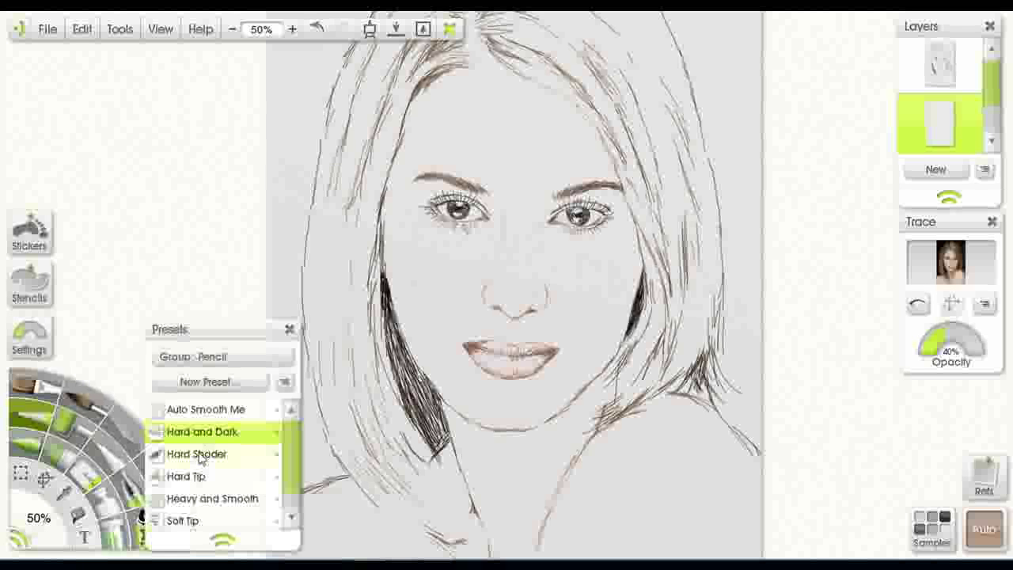
{"action": "left_click", "coordinate": [202, 454]}
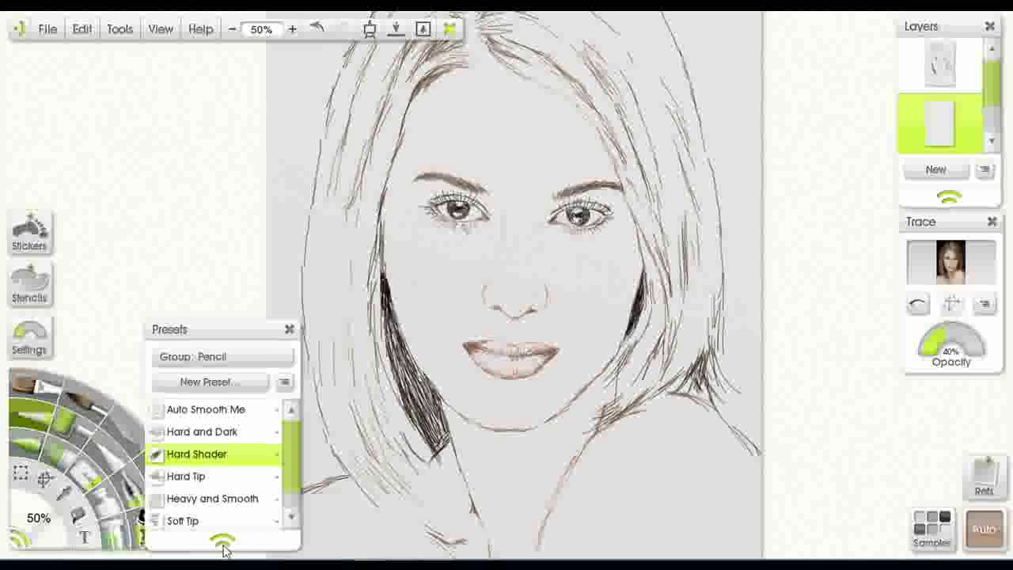
{"action": "left_click", "coordinate": [289, 330]}
{"action": "left_click", "coordinate": [22, 541]}
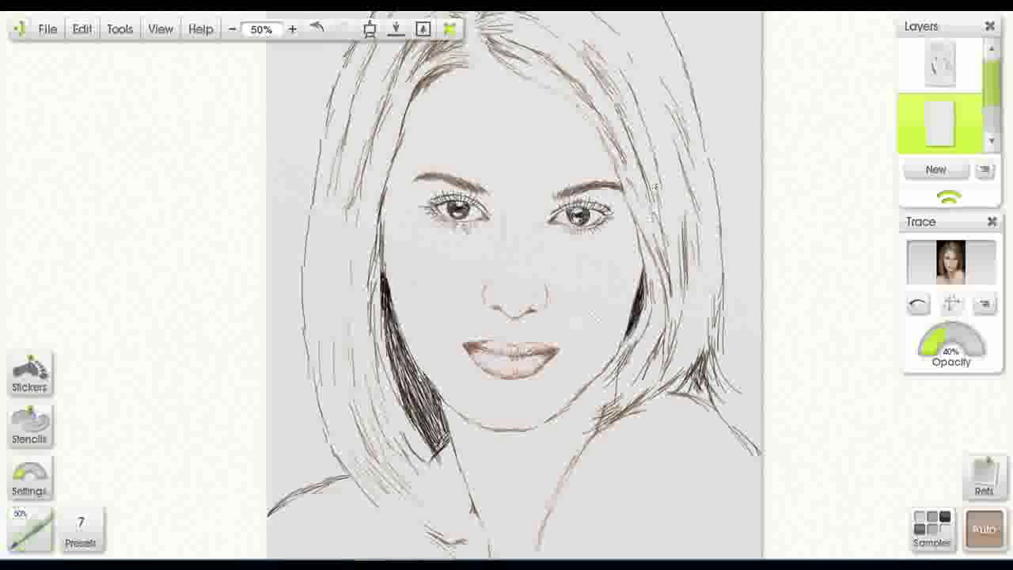
{"action": "mouse_move", "coordinate": [941, 123]}
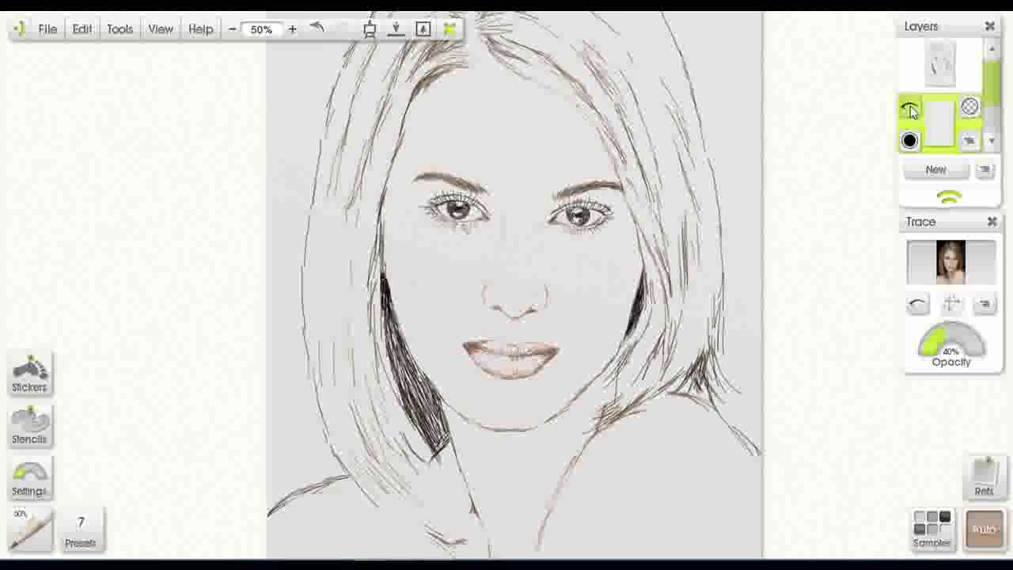
{"action": "scroll", "coordinate": [908, 150], "scroll_direction": "down", "scroll_amount": 1}
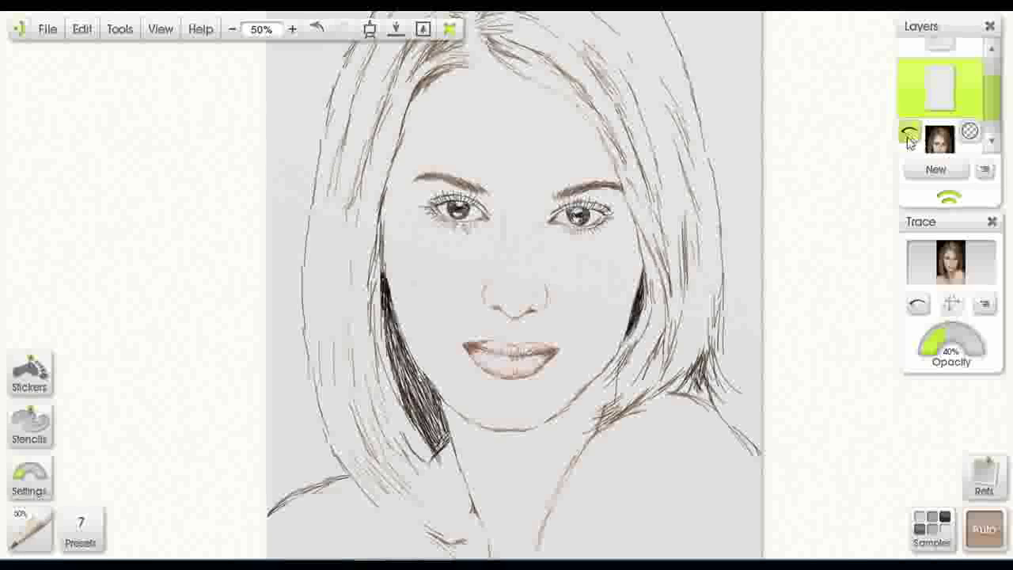
{"action": "left_click", "coordinate": [908, 136]}
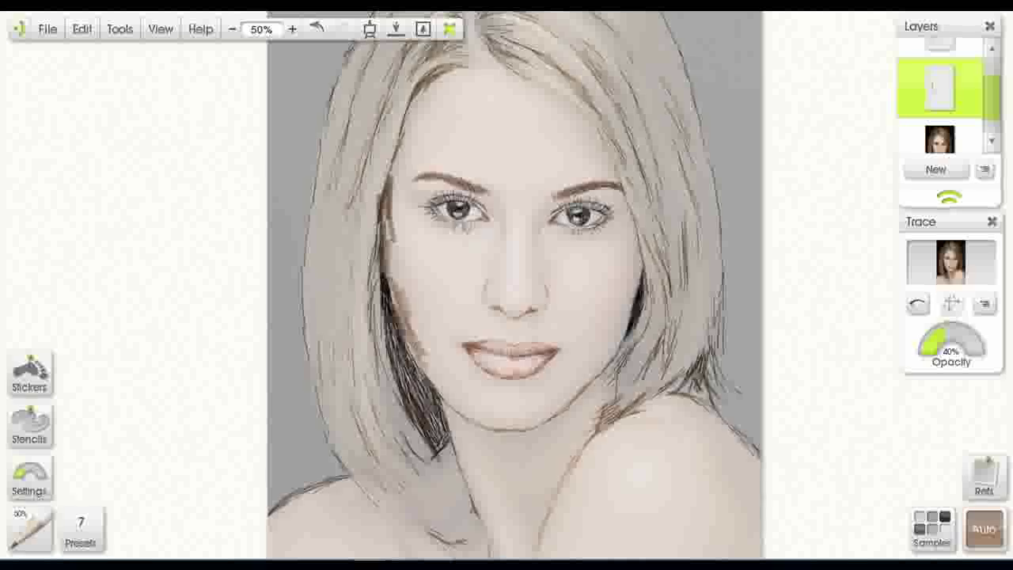
- Set the new drawing layer's opacity to 40% and reconfirm the value
{"action": "left_click", "coordinate": [909, 103]}
{"action": "double_click", "coordinate": [873, 111]}
{"action": "type", "text": "40"}
{"action": "key", "text": "Return"}
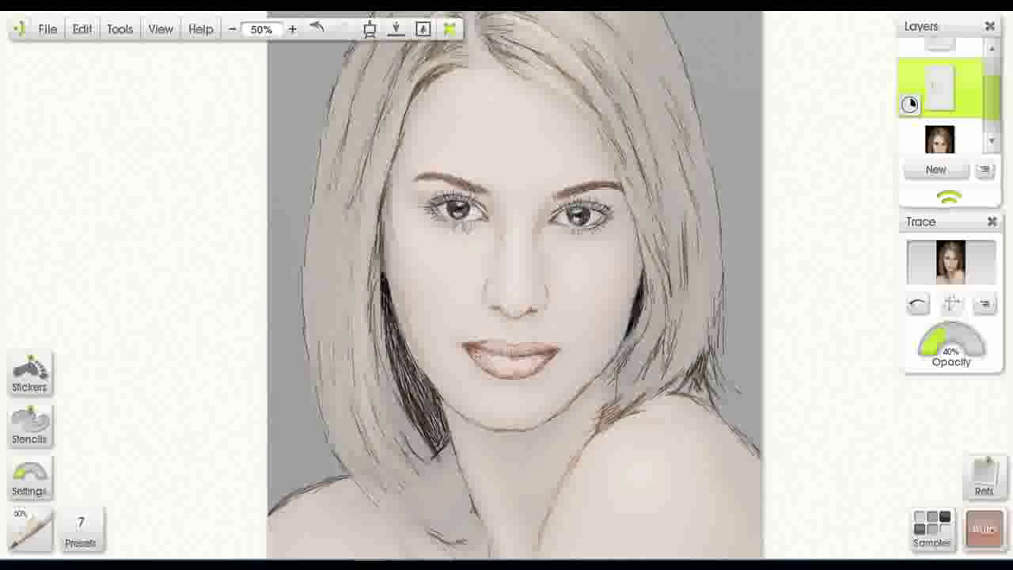
{"action": "left_click", "coordinate": [969, 69]}
{"action": "double_click", "coordinate": [864, 111]}
{"action": "key", "text": "Return"}
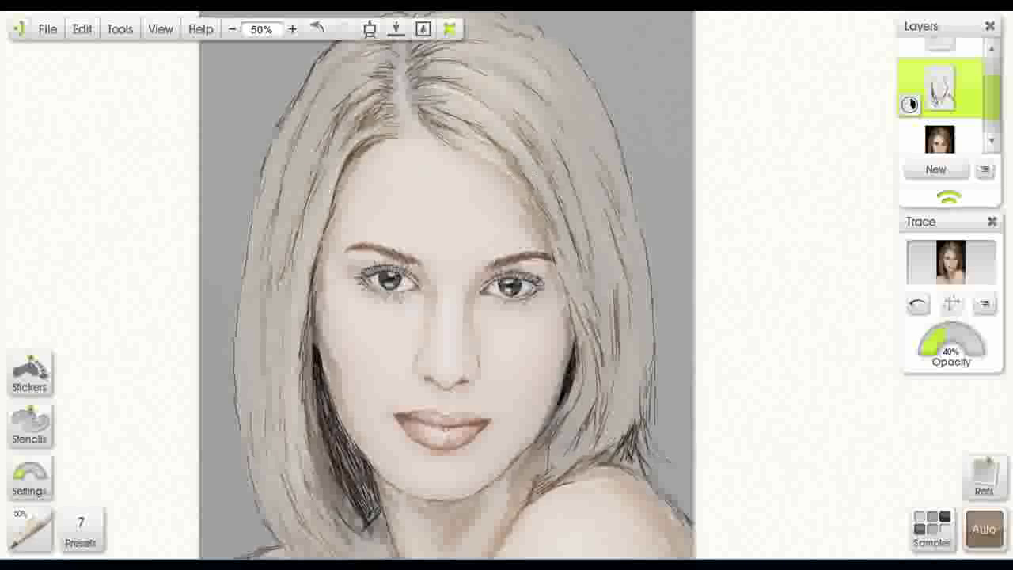
- Hide the photo layer, zoom out to 25%, and add 'cekidot....!!!' to the note
{"action": "mouse_move", "coordinate": [940, 140]}
{"action": "left_click", "coordinate": [911, 135]}
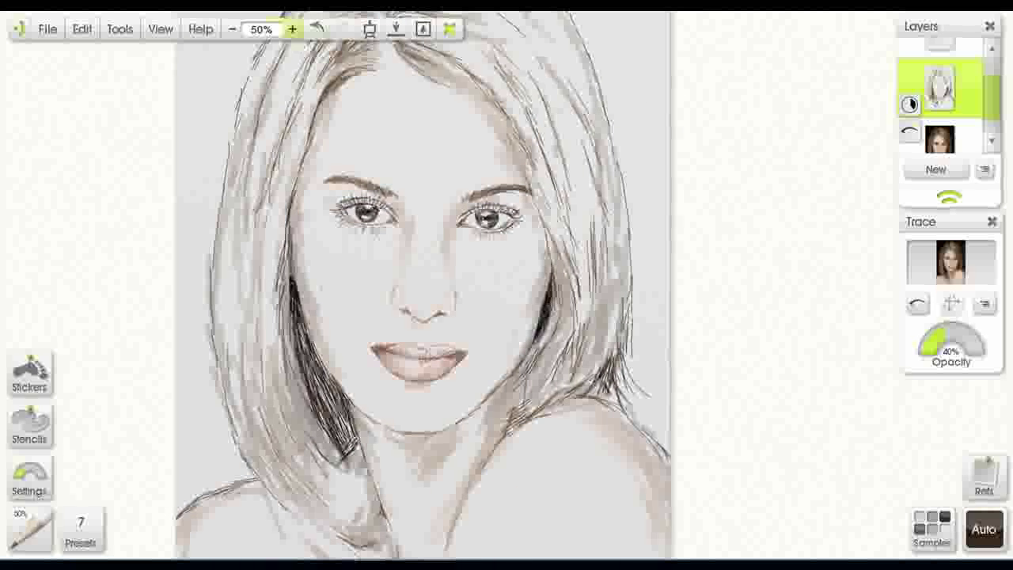
{"action": "left_click", "coordinate": [232, 29]}
{"action": "type", "text": "cekidot....!!!"}
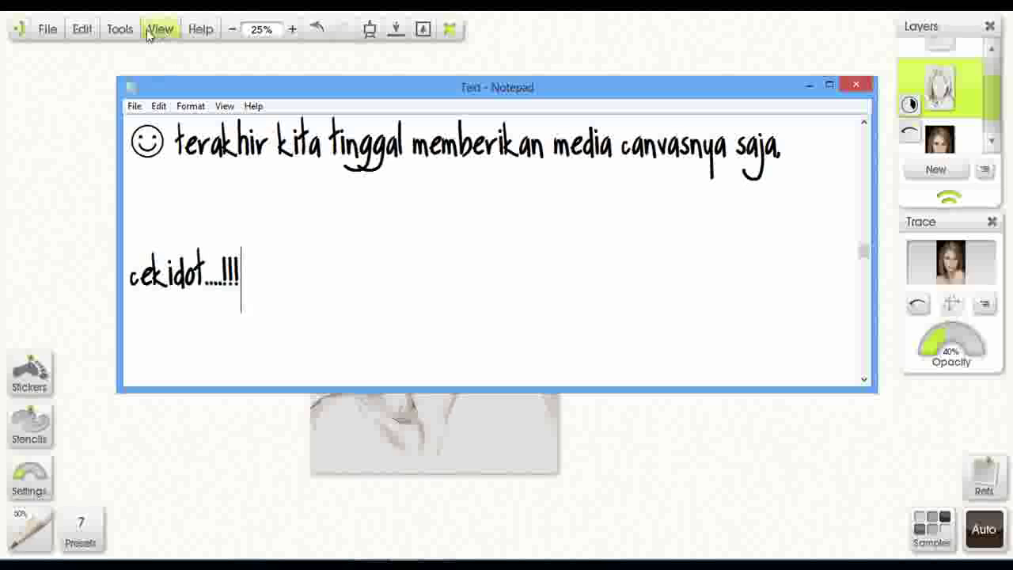
- Apply a Rough paper texture to the canvas at 100% opacity, 67% roughness, 48% grain
{"action": "left_click", "coordinate": [124, 30]}
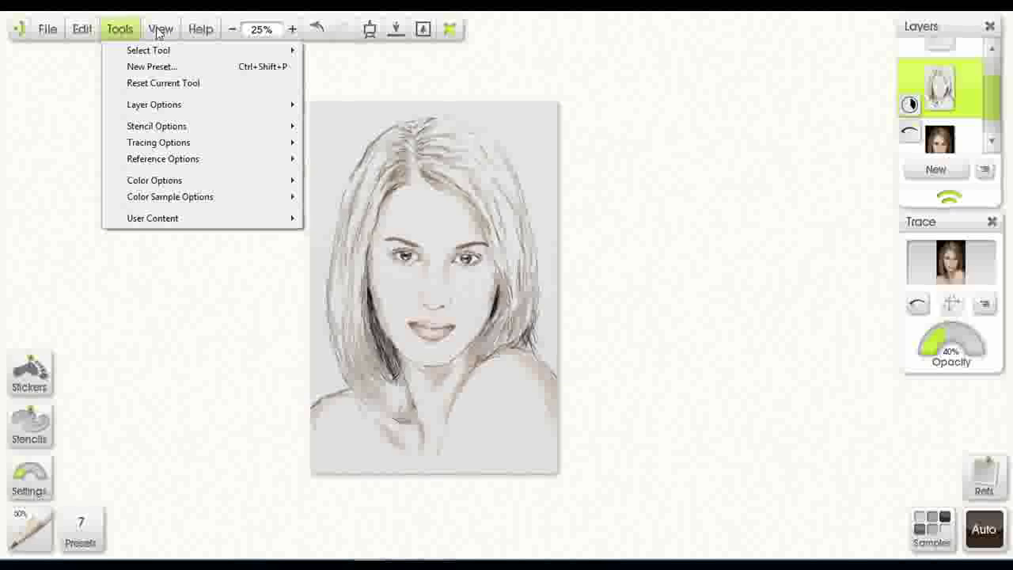
{"action": "mouse_move", "coordinate": [160, 29]}
{"action": "left_click", "coordinate": [192, 302]}
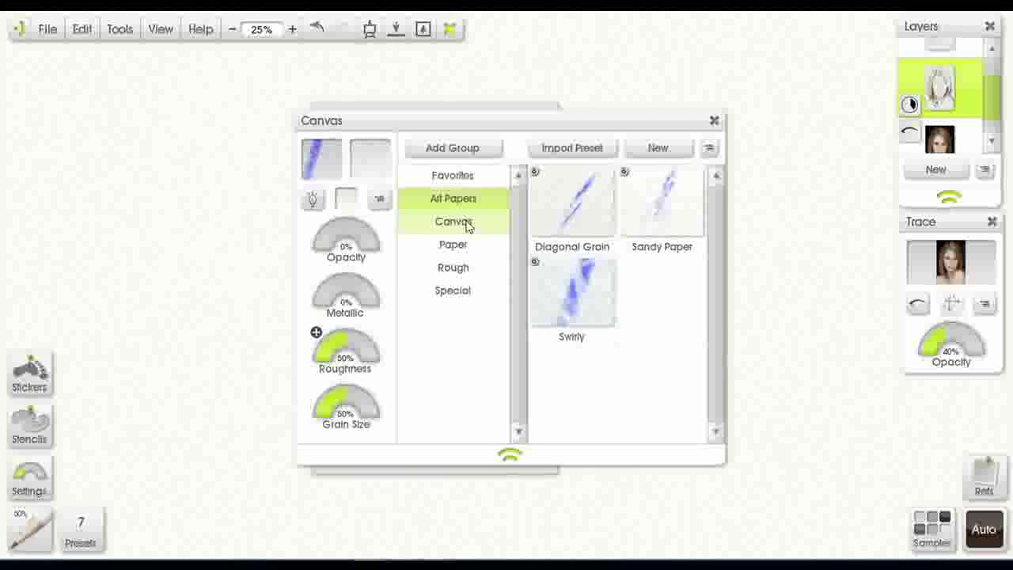
{"action": "left_click", "coordinate": [445, 225]}
{"action": "left_click", "coordinate": [450, 249]}
{"action": "left_click", "coordinate": [452, 267]}
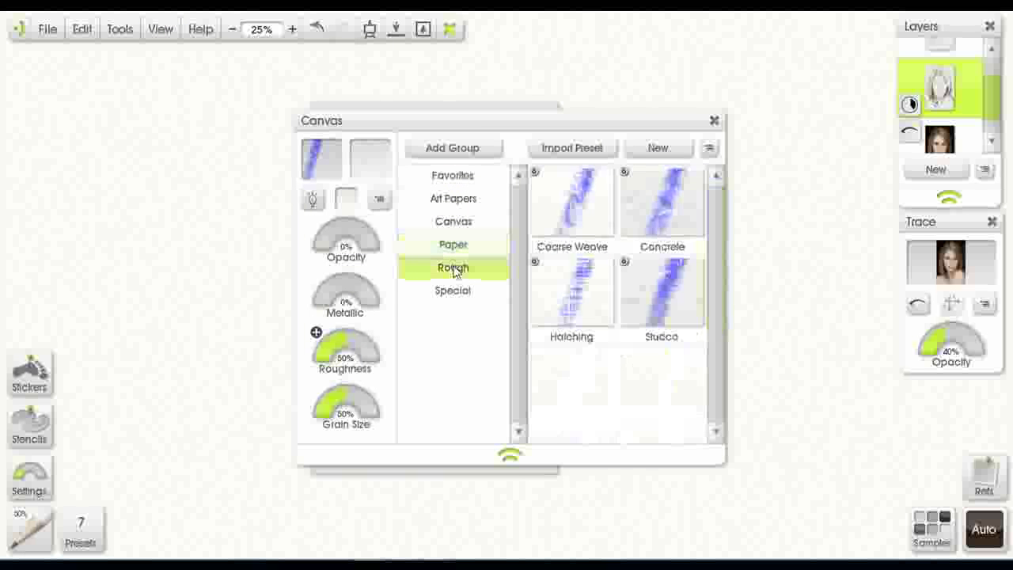
{"action": "left_click", "coordinate": [453, 293]}
{"action": "scroll", "coordinate": [608, 387], "scroll_direction": "down", "scroll_amount": 2}
{"action": "scroll", "coordinate": [607, 386], "scroll_direction": "up", "scroll_amount": 2}
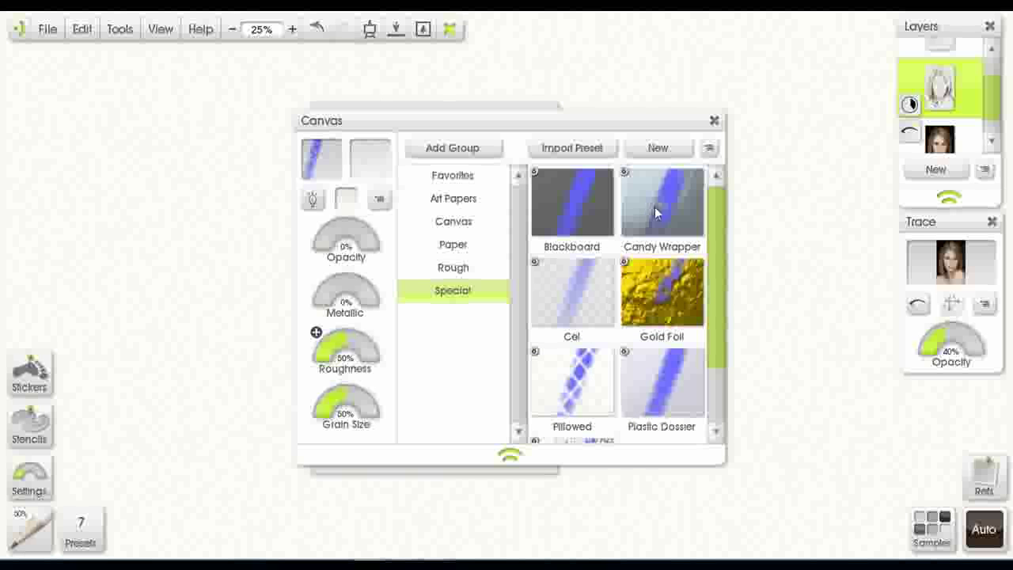
{"action": "left_click", "coordinate": [474, 270]}
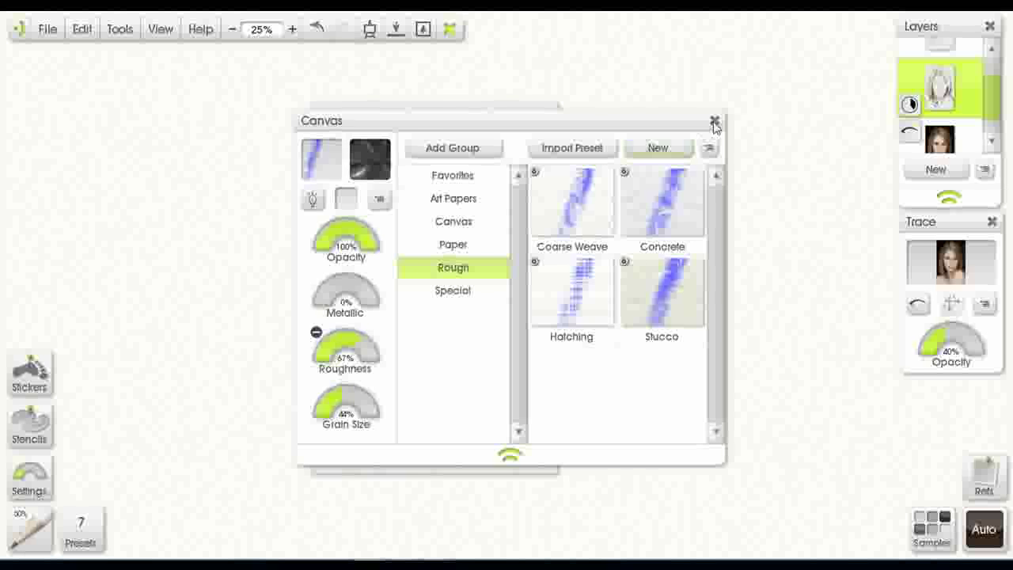
{"action": "left_click", "coordinate": [713, 120]}
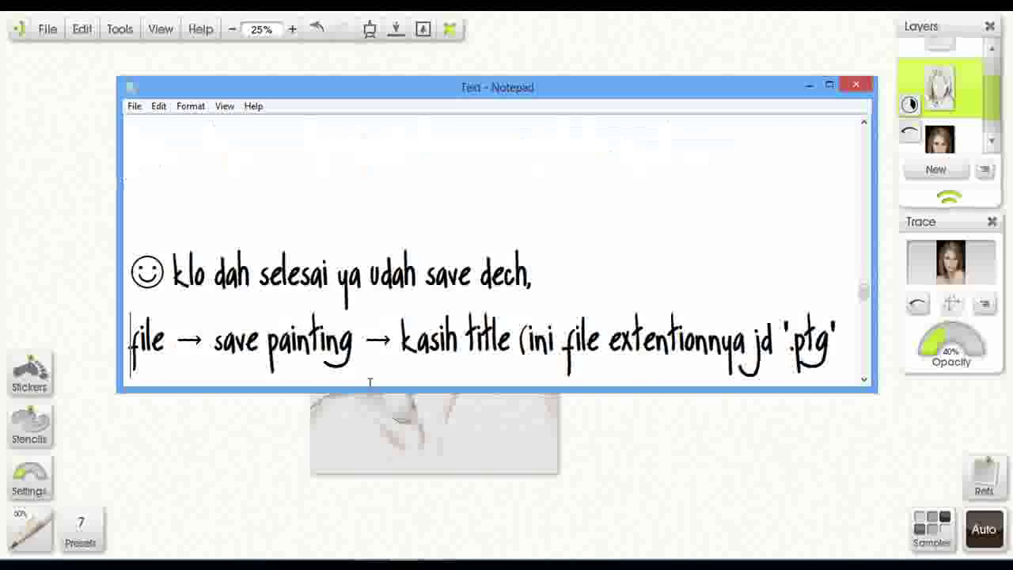
- Advance the Notepad notes to show the oil painting brush tip
{"action": "key", "text": "Up"}
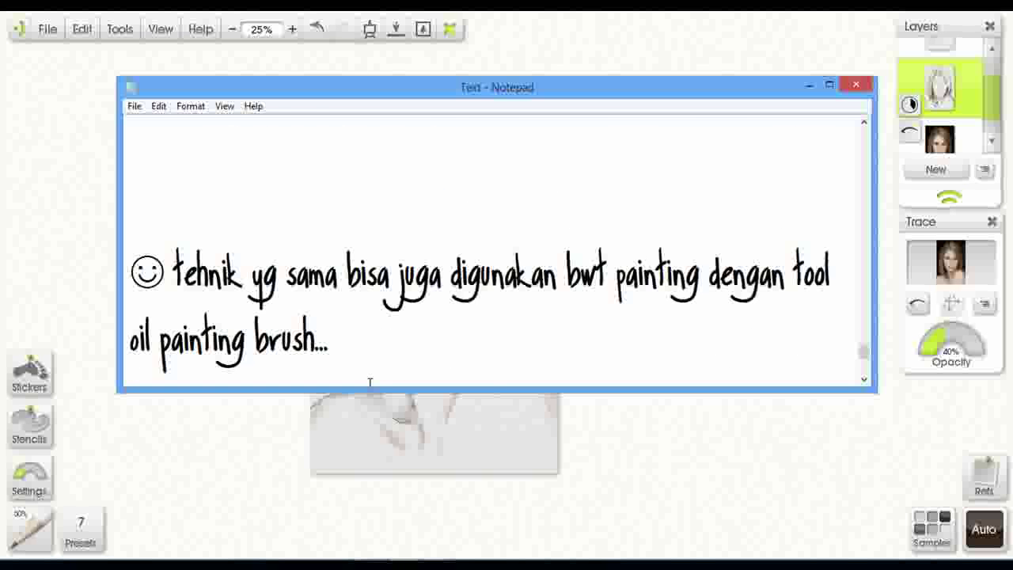
- Preview the Oil Brush's Thick Gloss preset, then return to the Pencil's Hard and Dark preset
{"action": "left_click", "coordinate": [30, 530]}
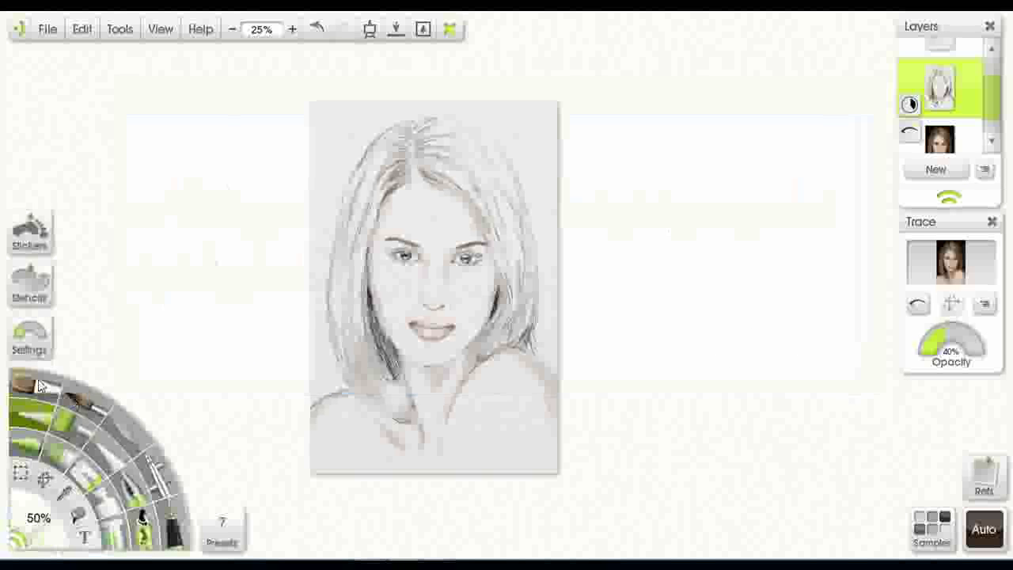
{"action": "left_click", "coordinate": [30, 392]}
{"action": "left_click", "coordinate": [222, 530]}
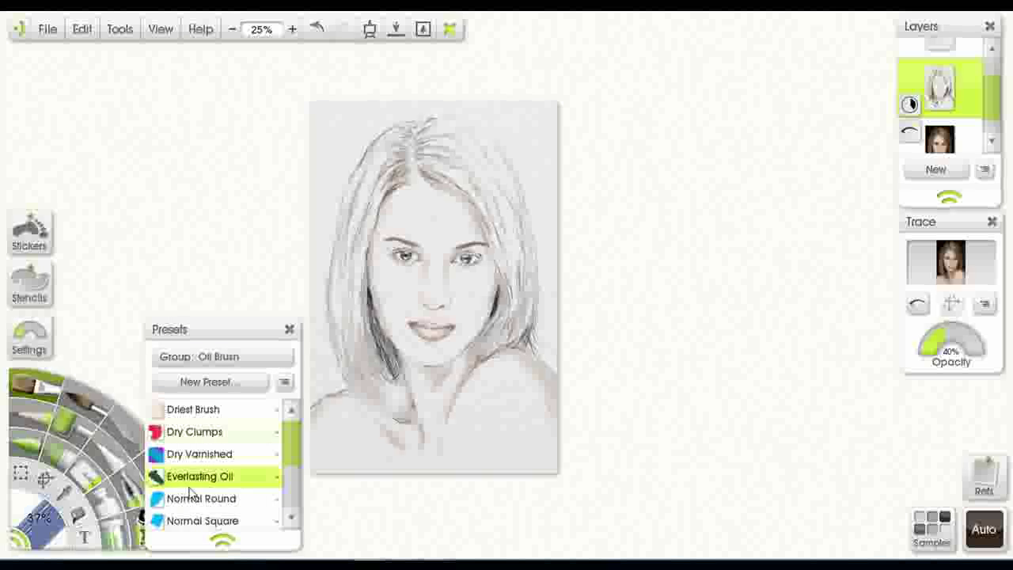
{"action": "left_click", "coordinate": [201, 503]}
{"action": "scroll", "coordinate": [198, 506], "scroll_direction": "down", "scroll_amount": 2}
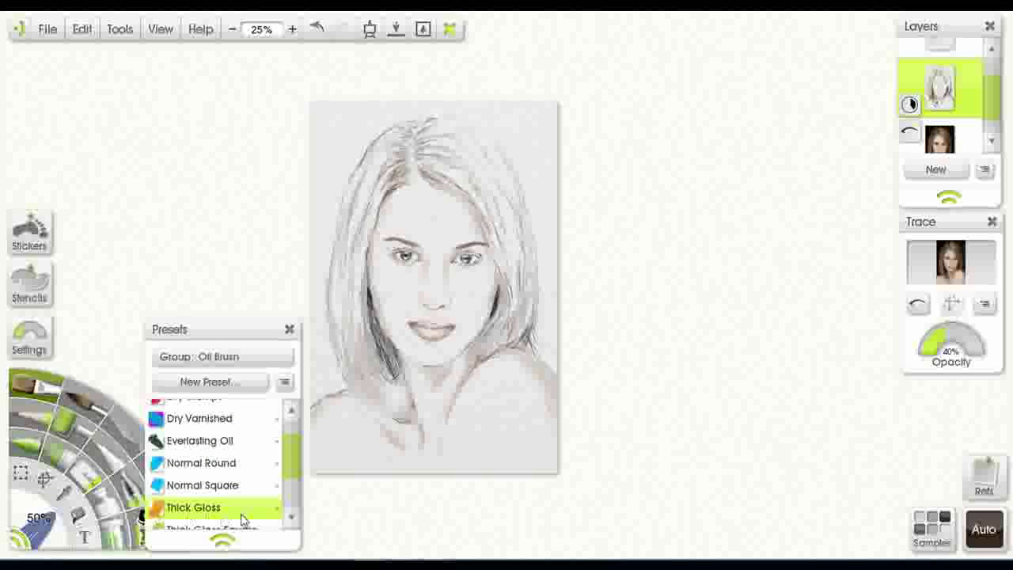
{"action": "left_click", "coordinate": [29, 422]}
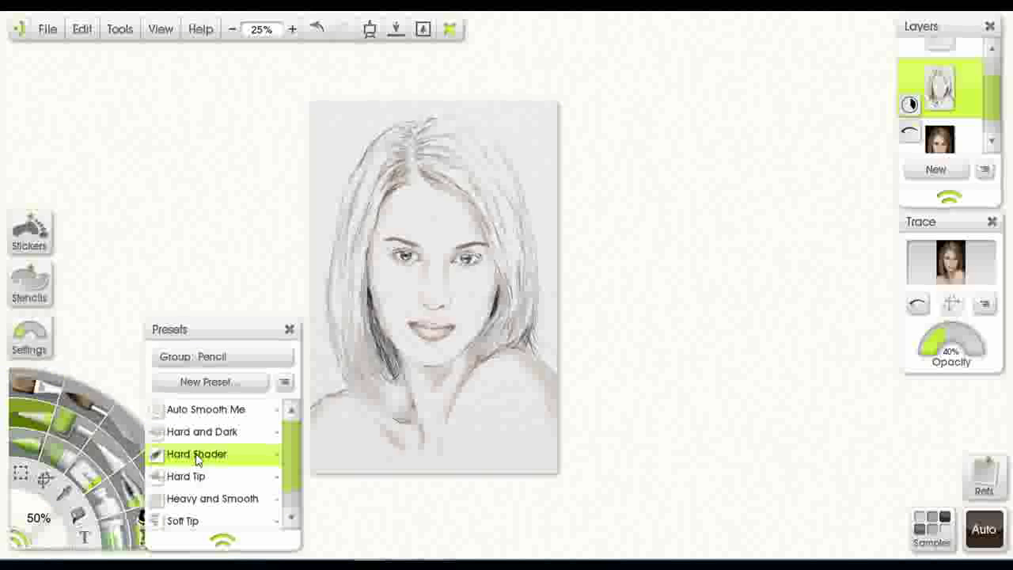
{"action": "left_click", "coordinate": [225, 434]}
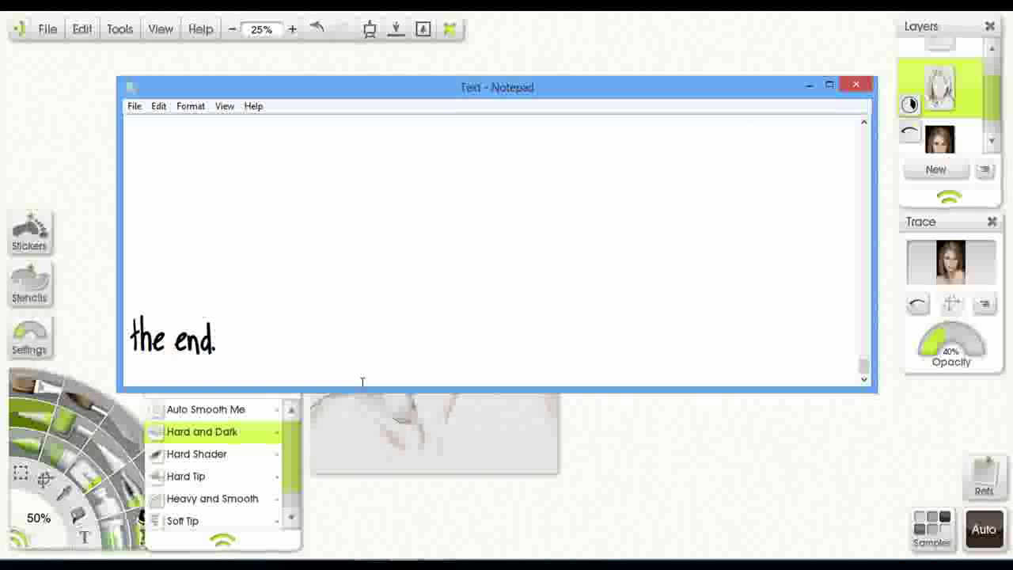
- Add three smiley faces '☺☺☺' on a new line below 'the end.' in the note
{"action": "key", "text": "Return"}
{"action": "key", "text": "Return"}
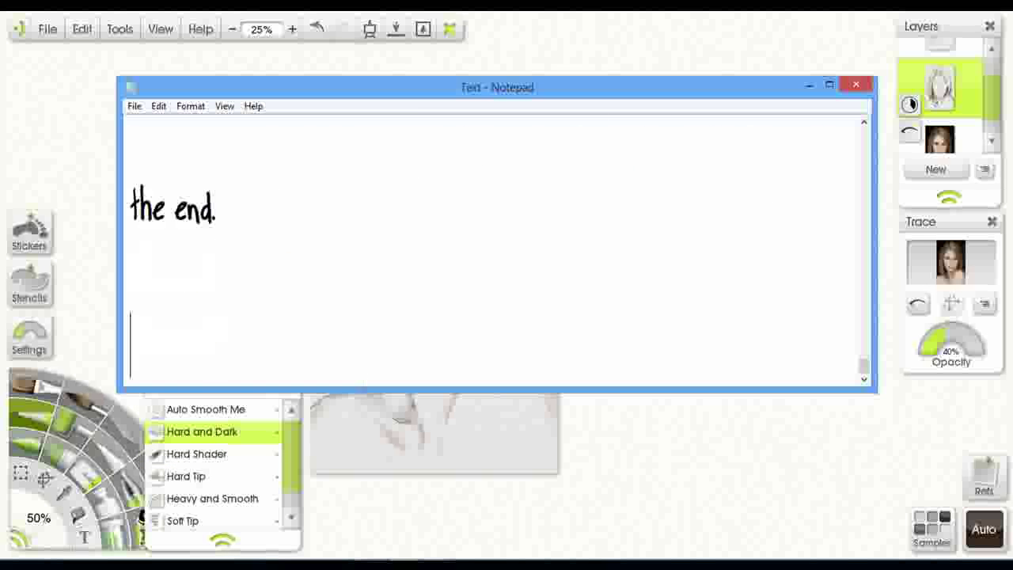
{"action": "type", "text": "☺☺☺"}
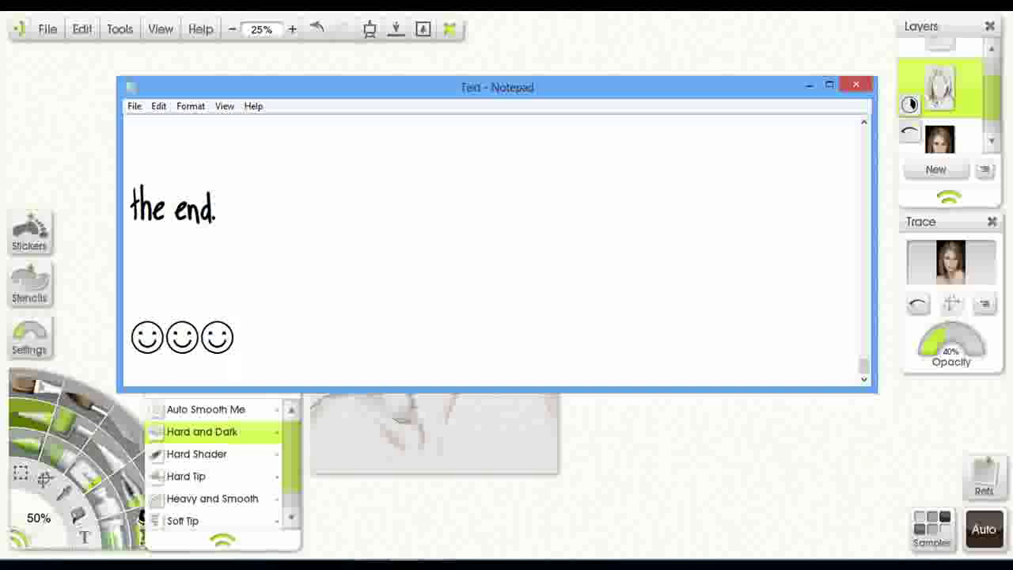
{"action": "left_click", "coordinate": [886, 562]}
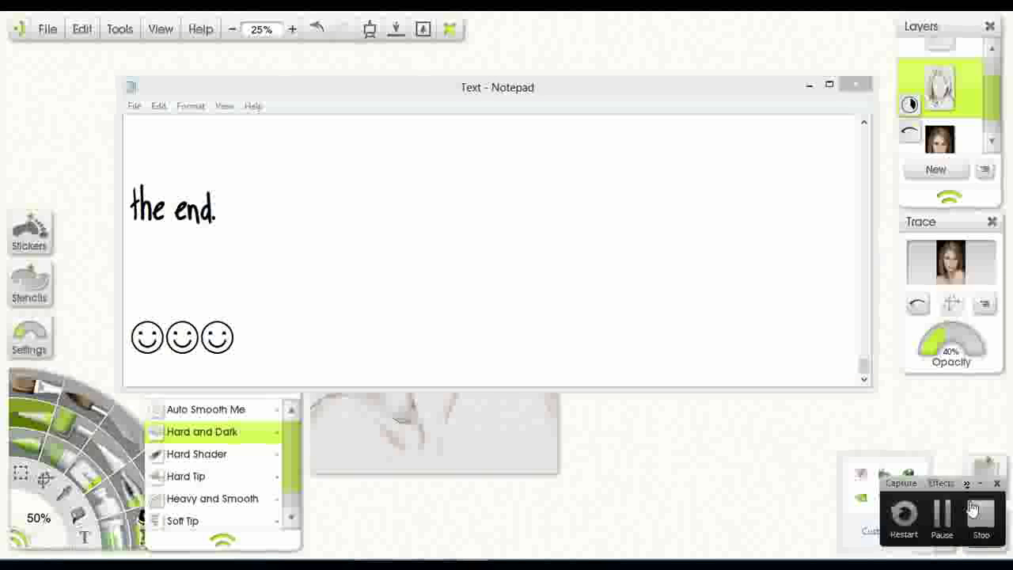